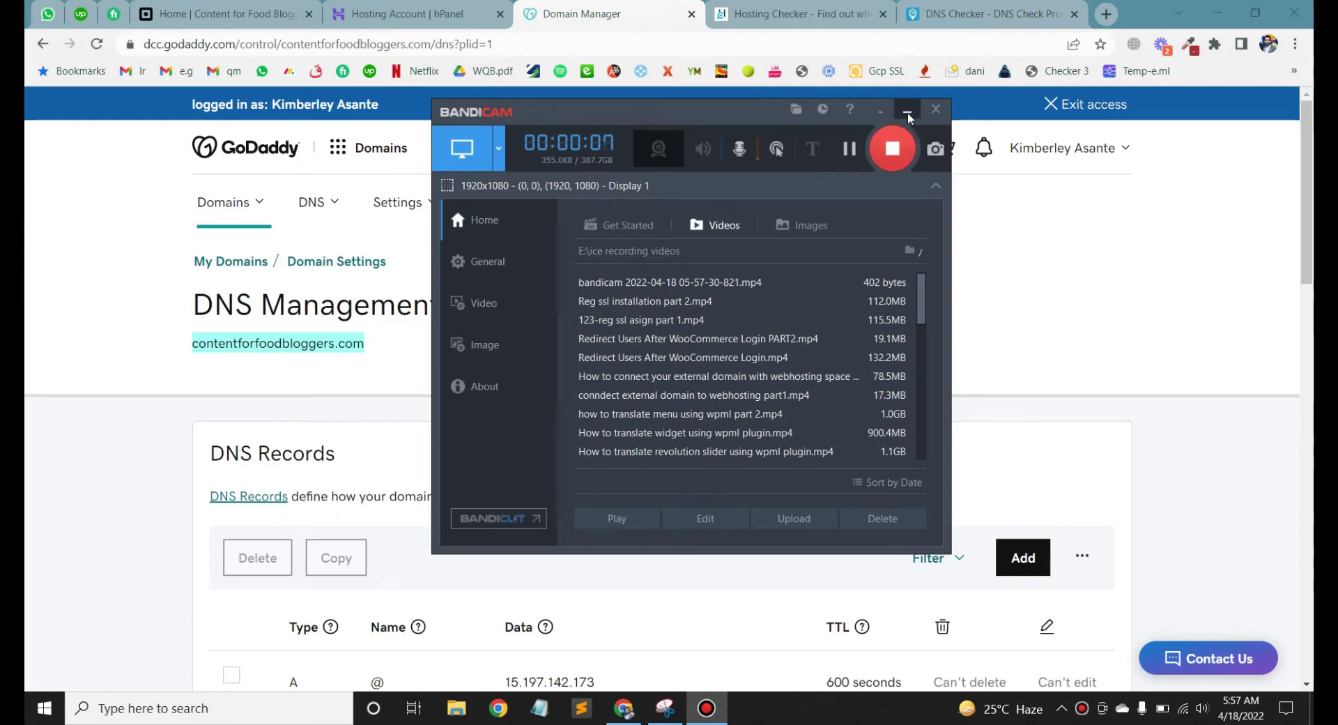
Step: Bring GoDaddy's DNS Management page for contentforfoodbloggers.com to the front and select the domain name
click(908, 112)
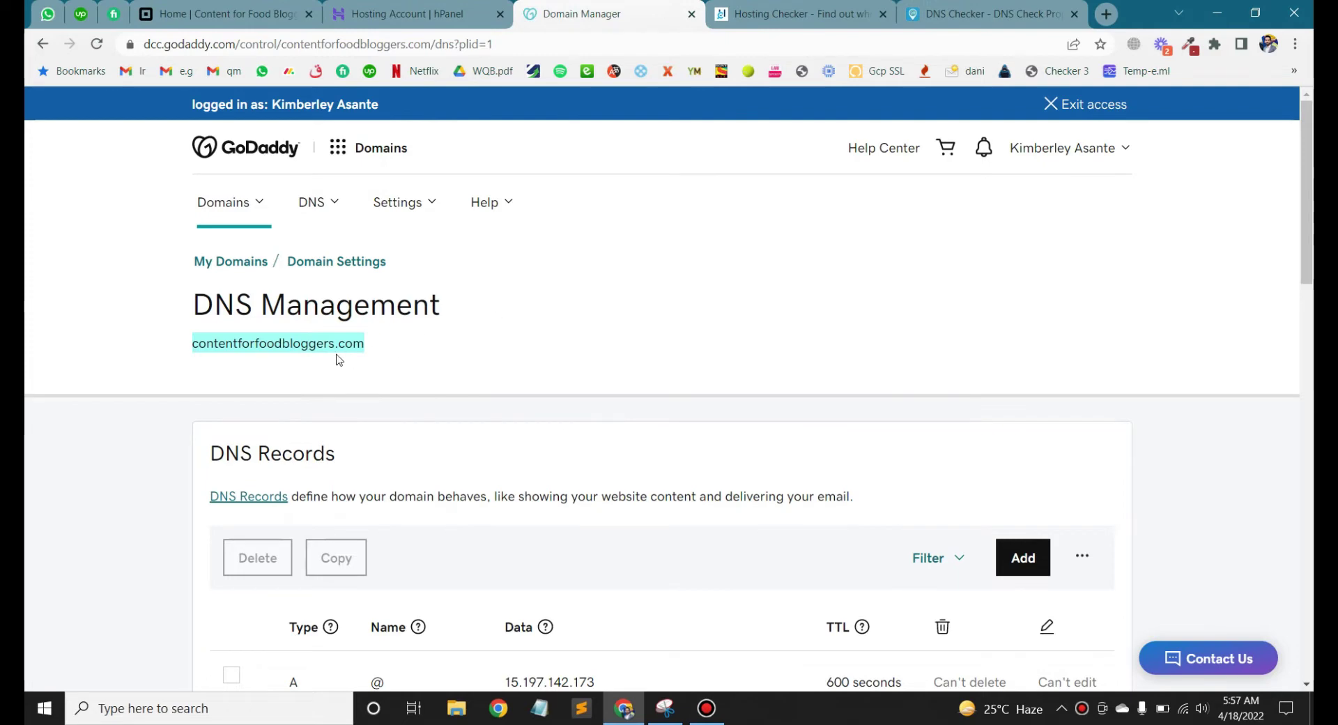
click(405, 7)
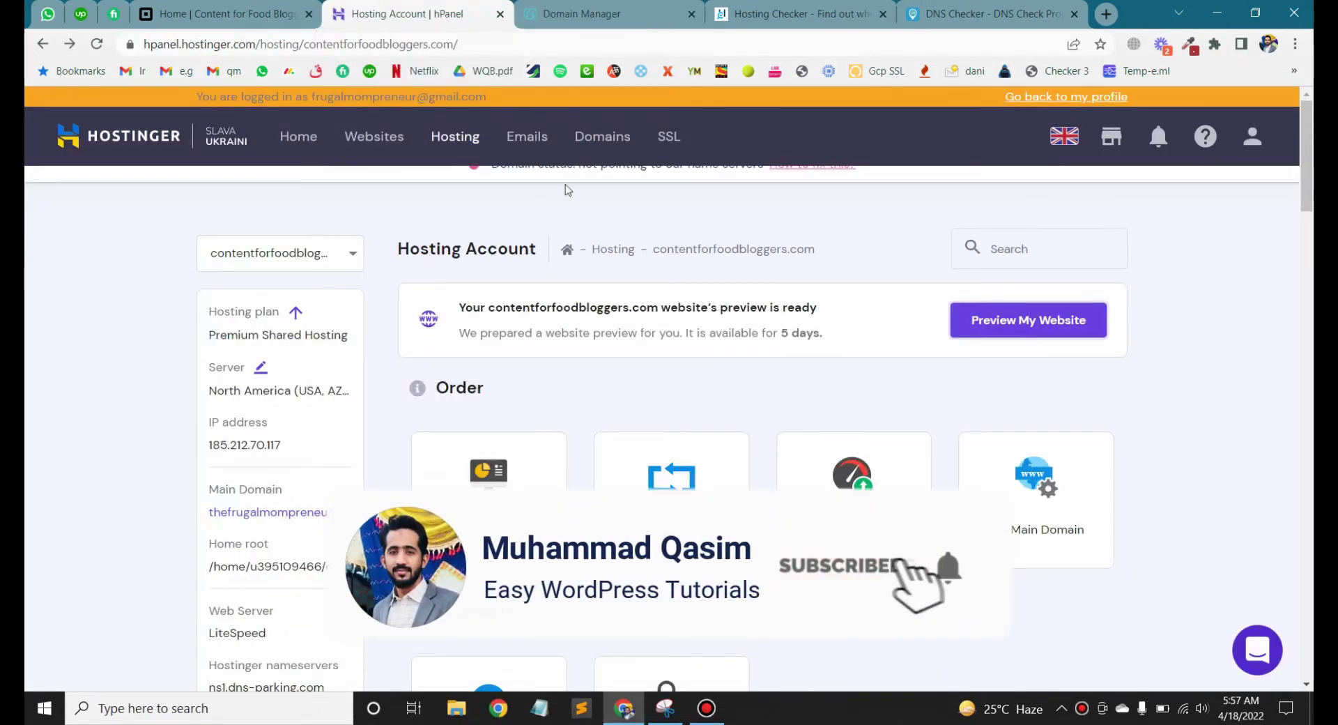
key(ctrl+Tab)
click(392, 348)
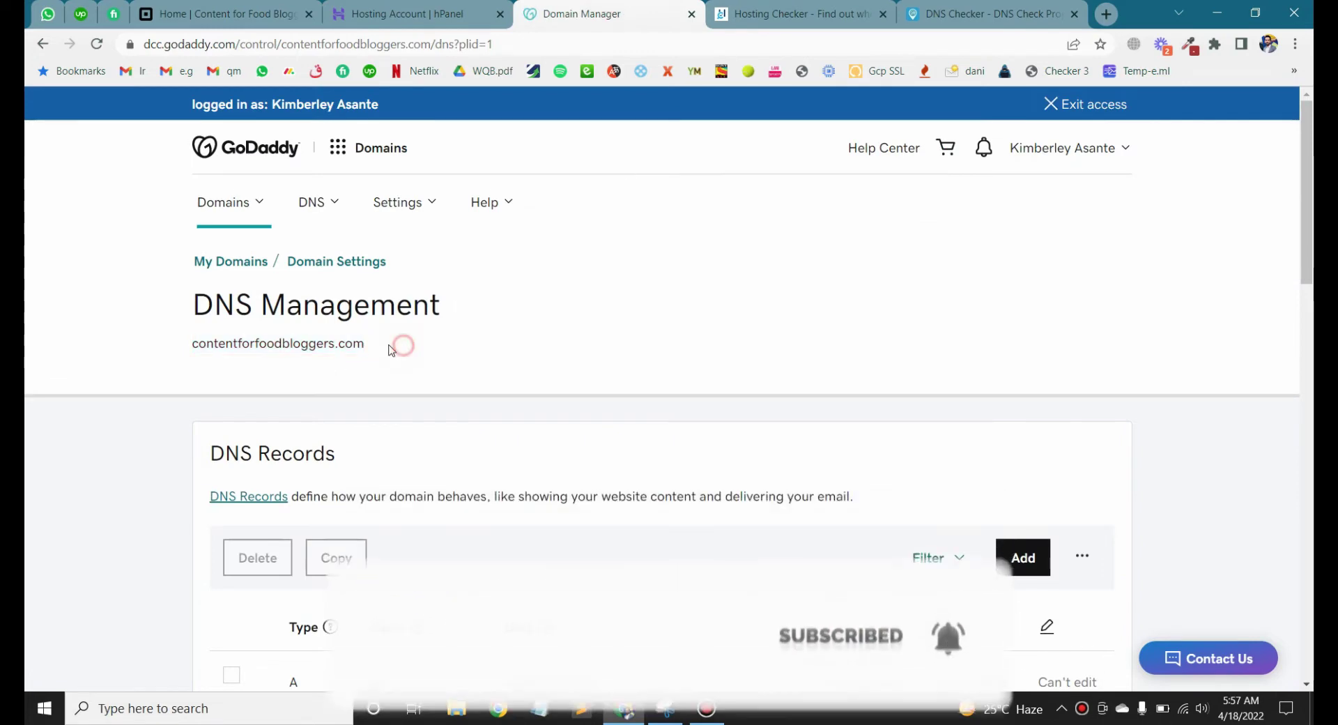
drag(392, 348, 182, 350)
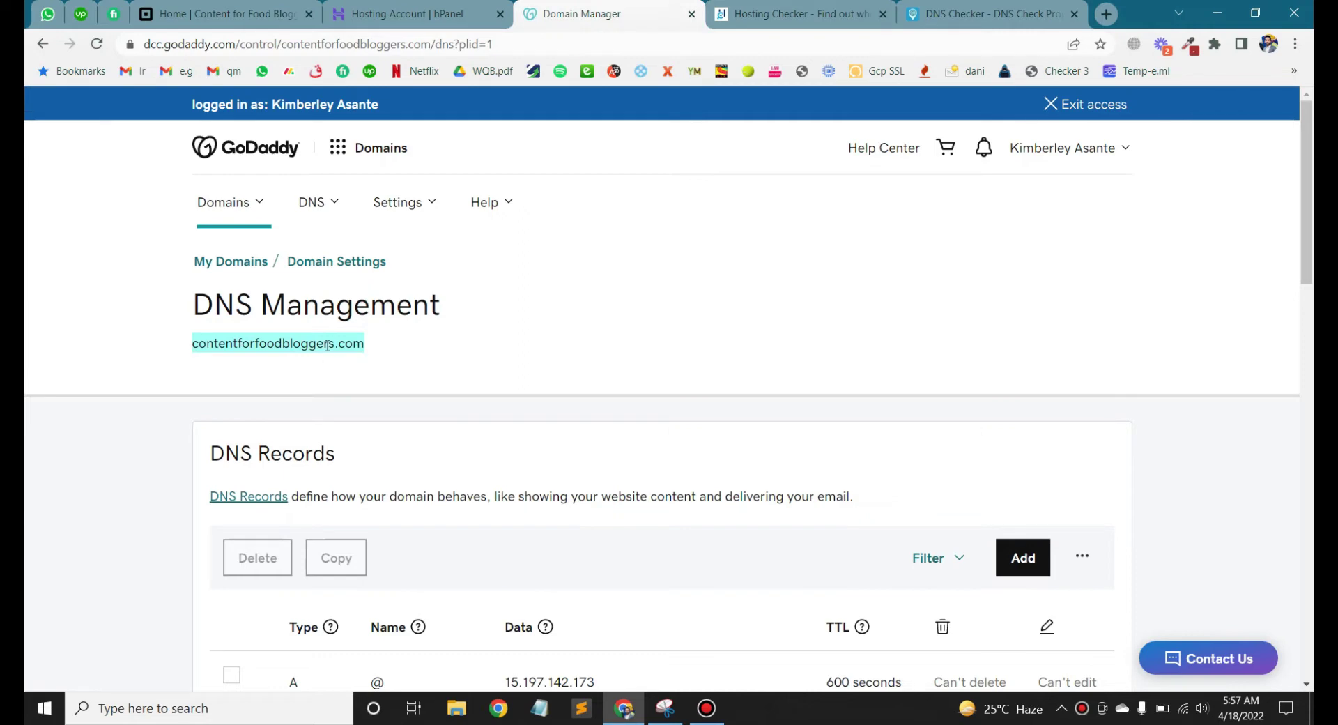
Step: Review Hosting Checker's Google LLC results (34.102.136.180) for the domain, then show Hostinger's hosting account page
click(993, 15)
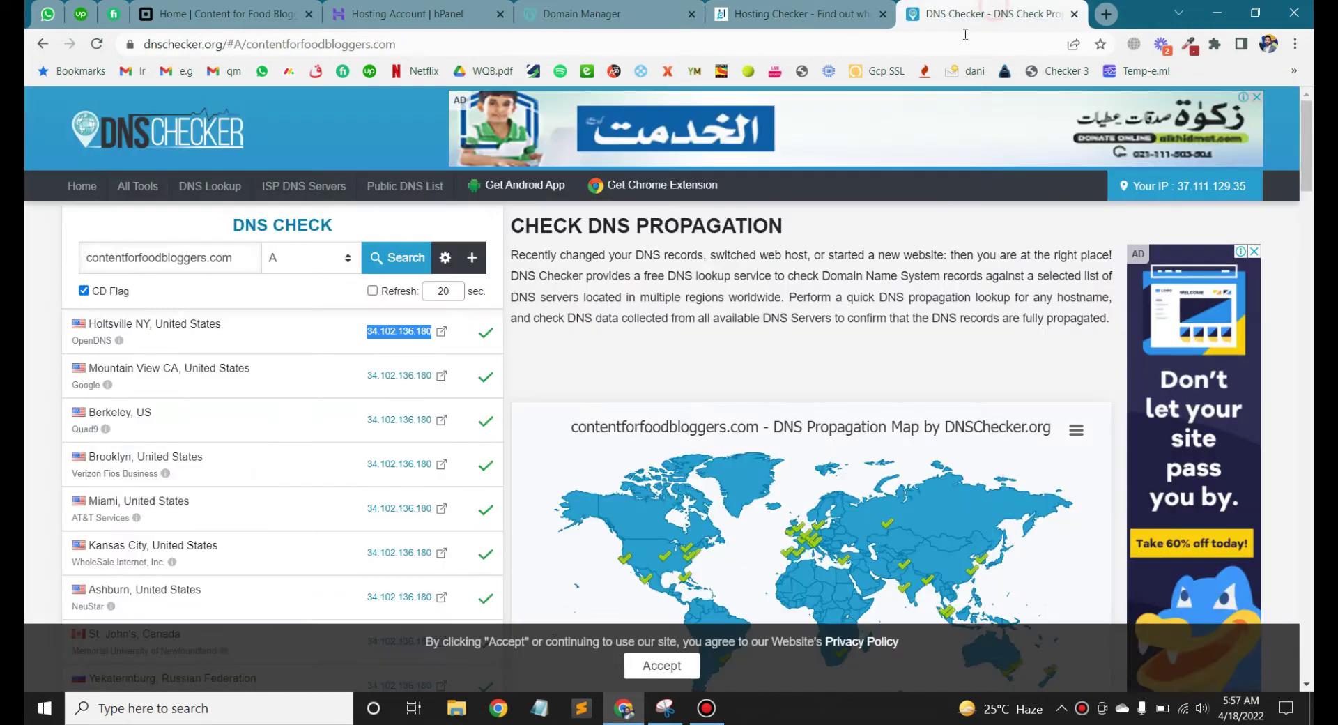
click(802, 14)
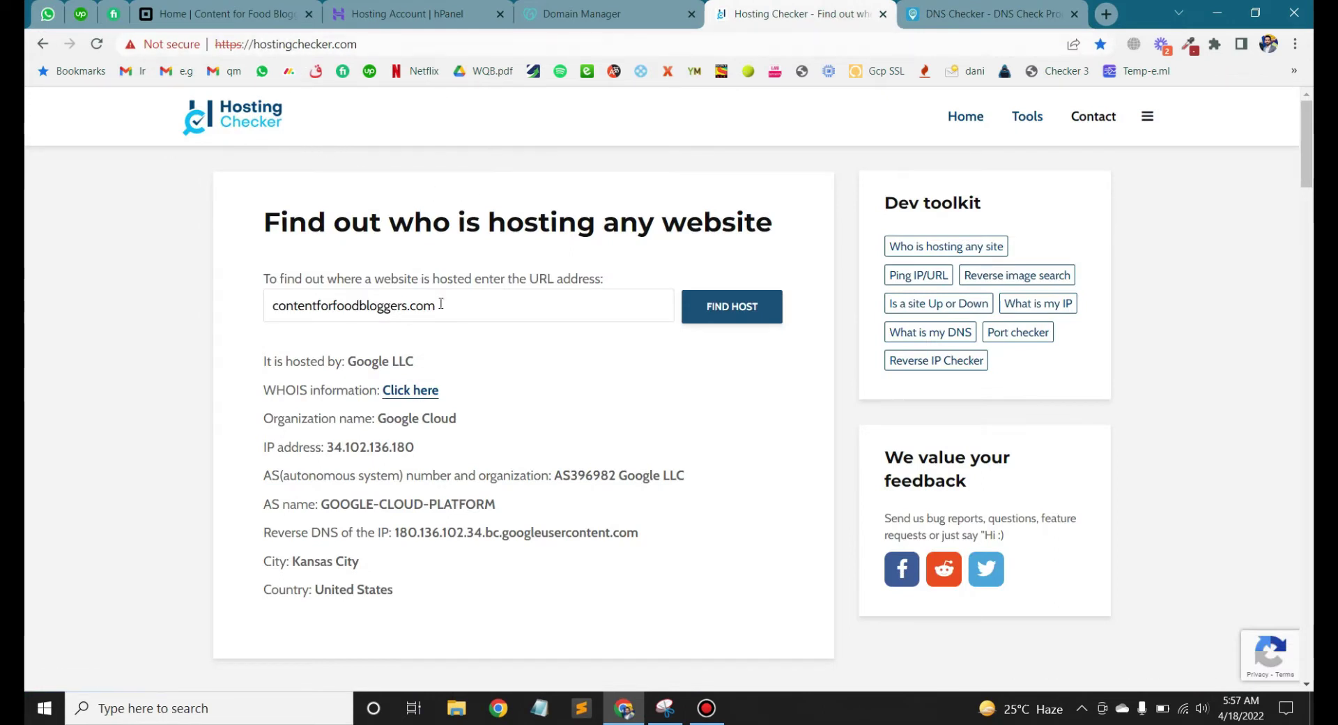
drag(453, 304, 233, 305)
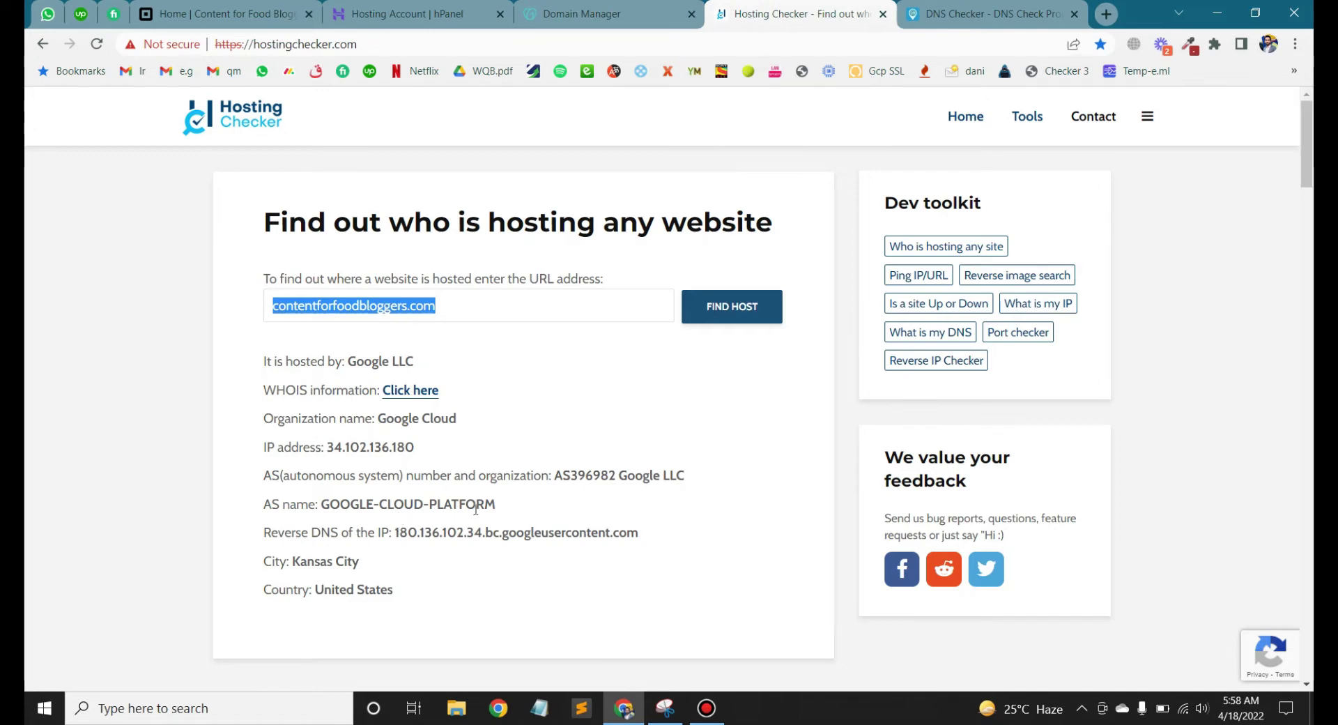
drag(322, 506, 532, 511)
click(526, 510)
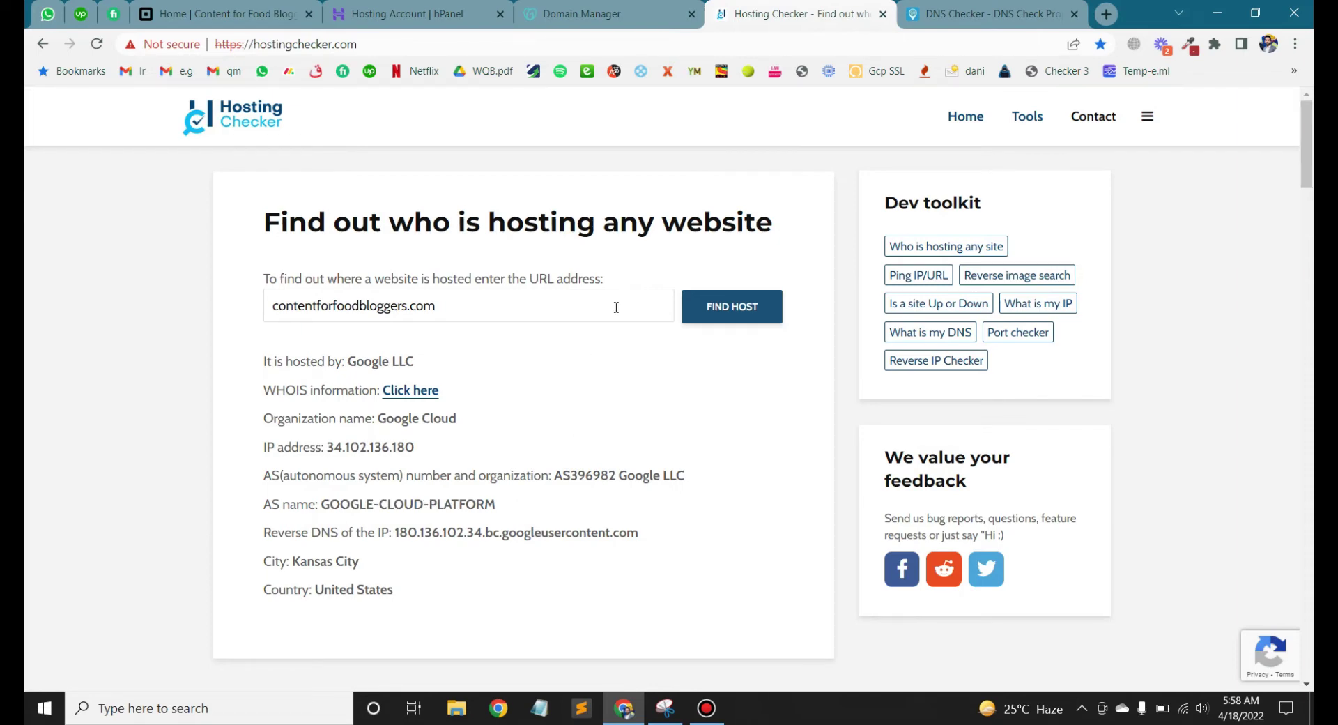
click(613, 14)
click(432, 14)
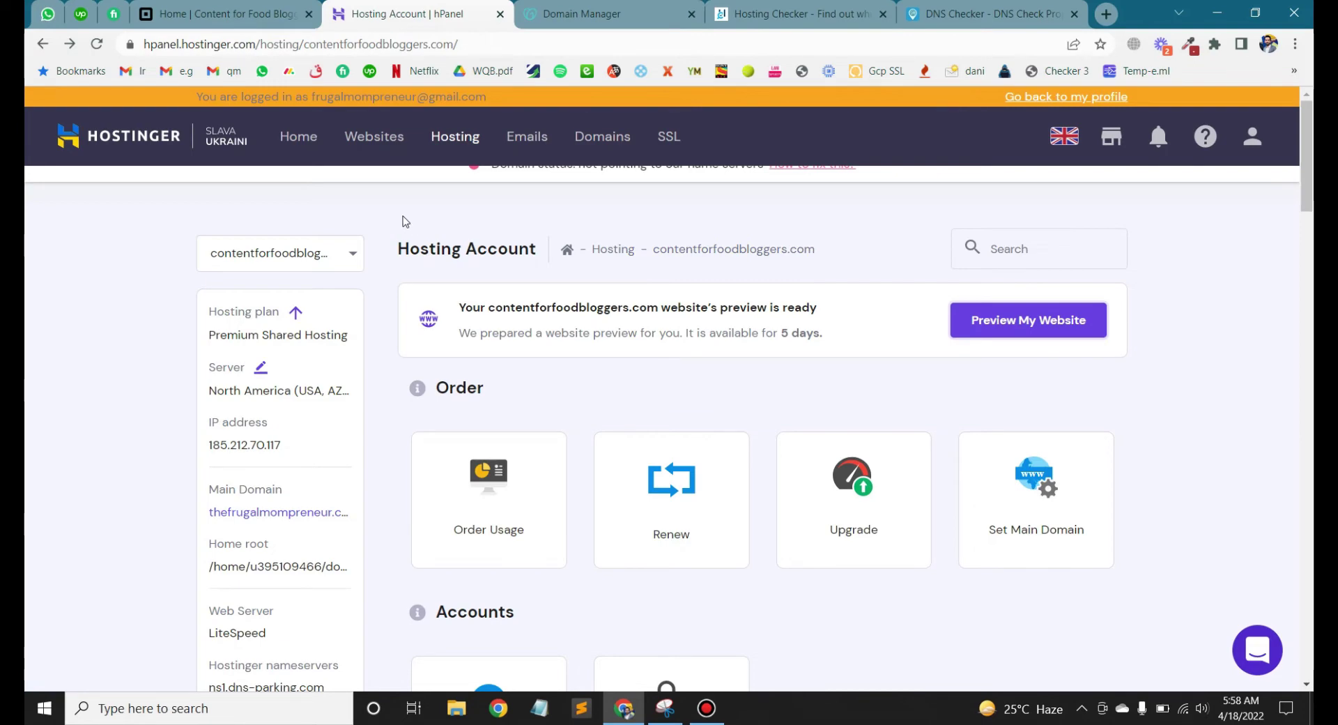
Step: Search hPanel for 'dns', clear it, and scroll to the Hostinger nameservers section
click(1004, 248)
text(dns)
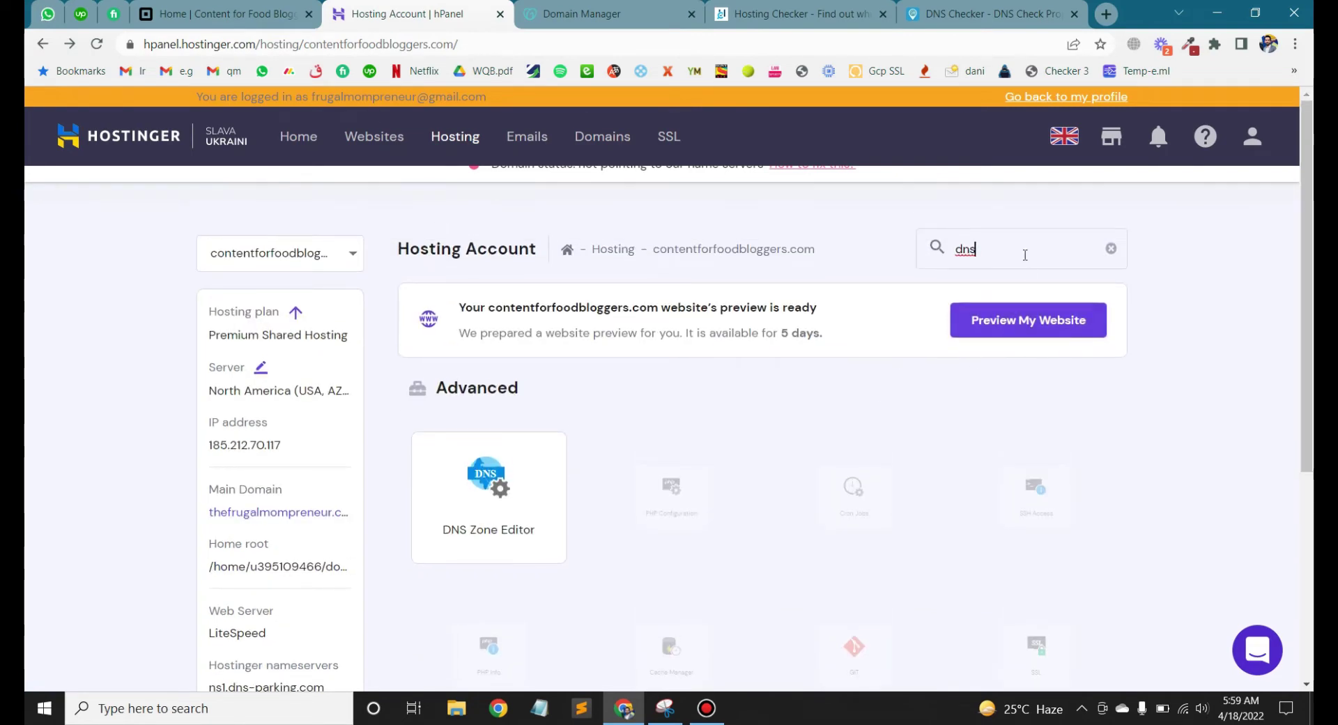
click(1110, 250)
scroll(290, 376, down, 3)
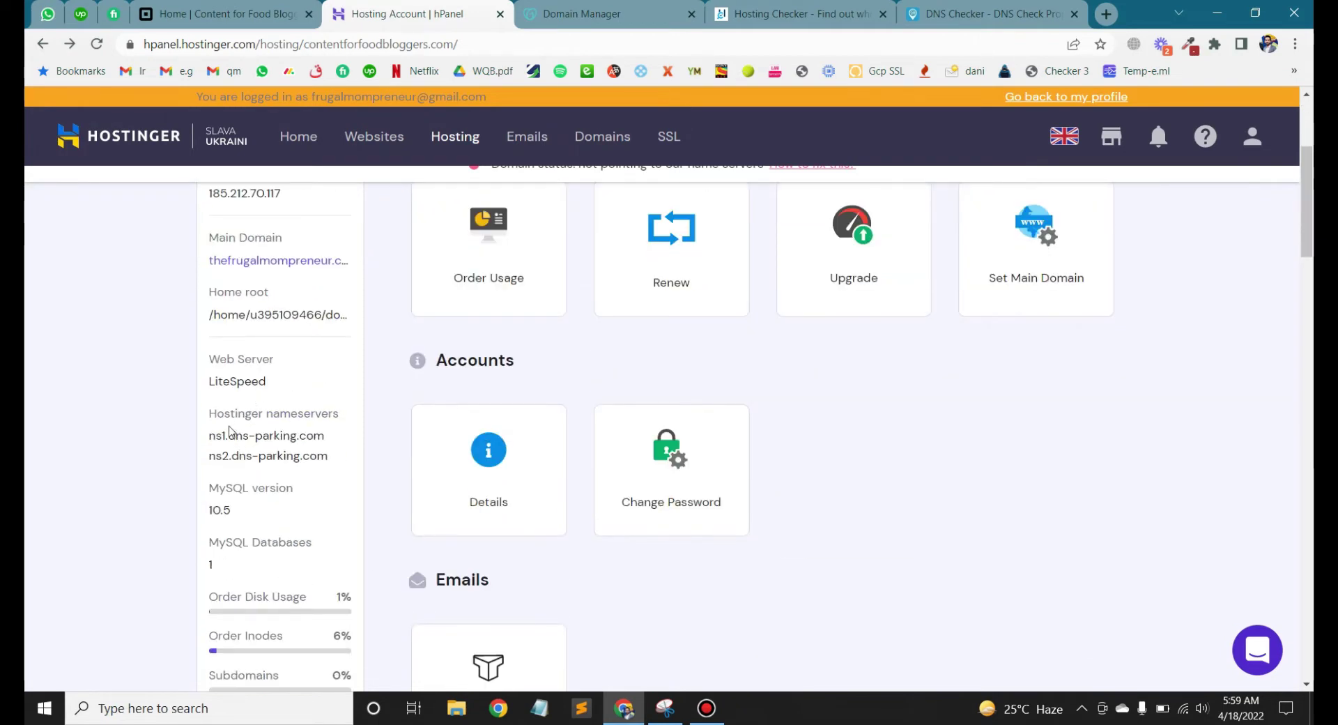
Step: Copy ns1.dns-parking.com and return to GoDaddy's DNS Management page
drag(338, 414, 207, 418)
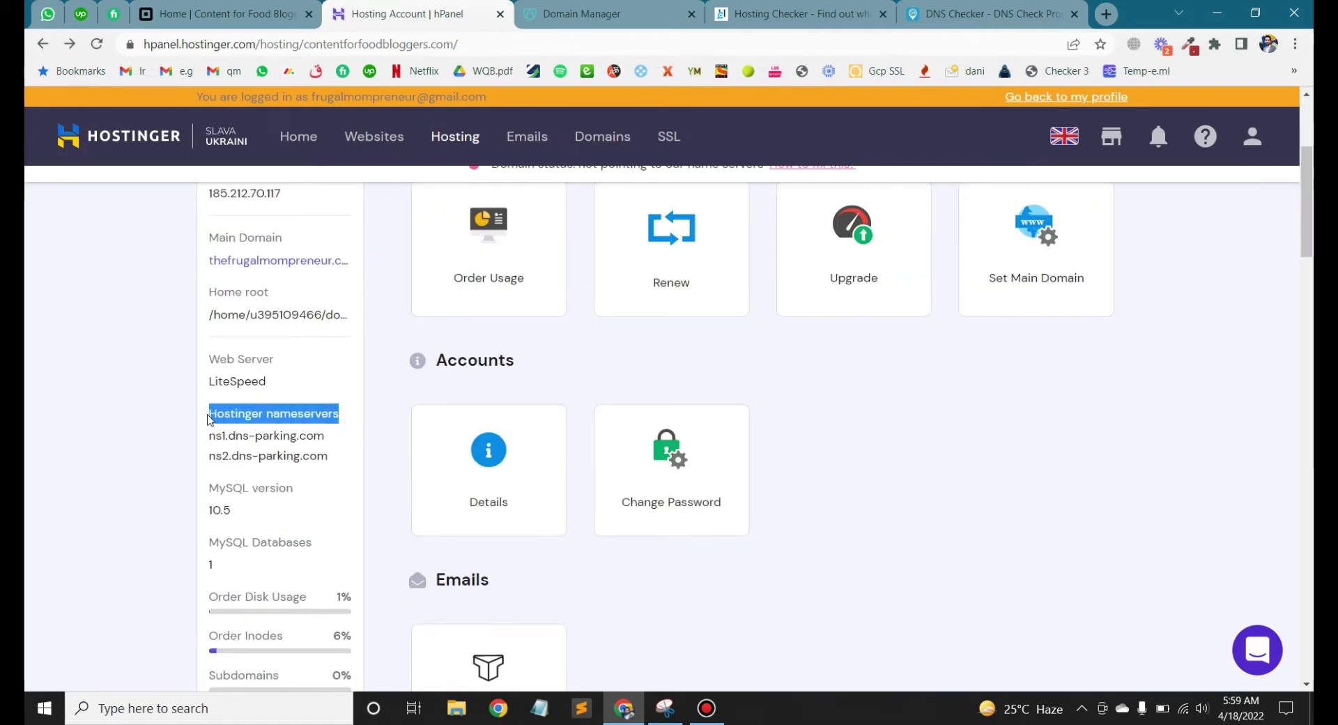
drag(324, 437, 209, 436)
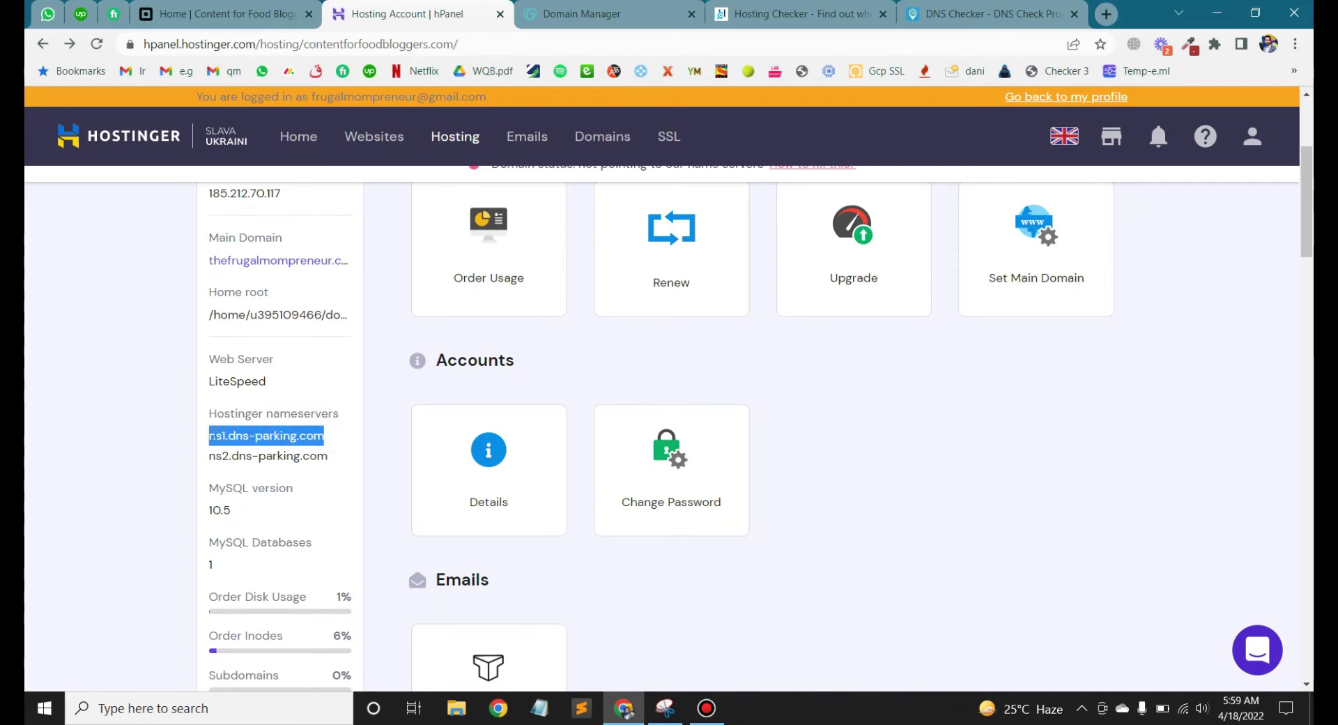
click(256, 437)
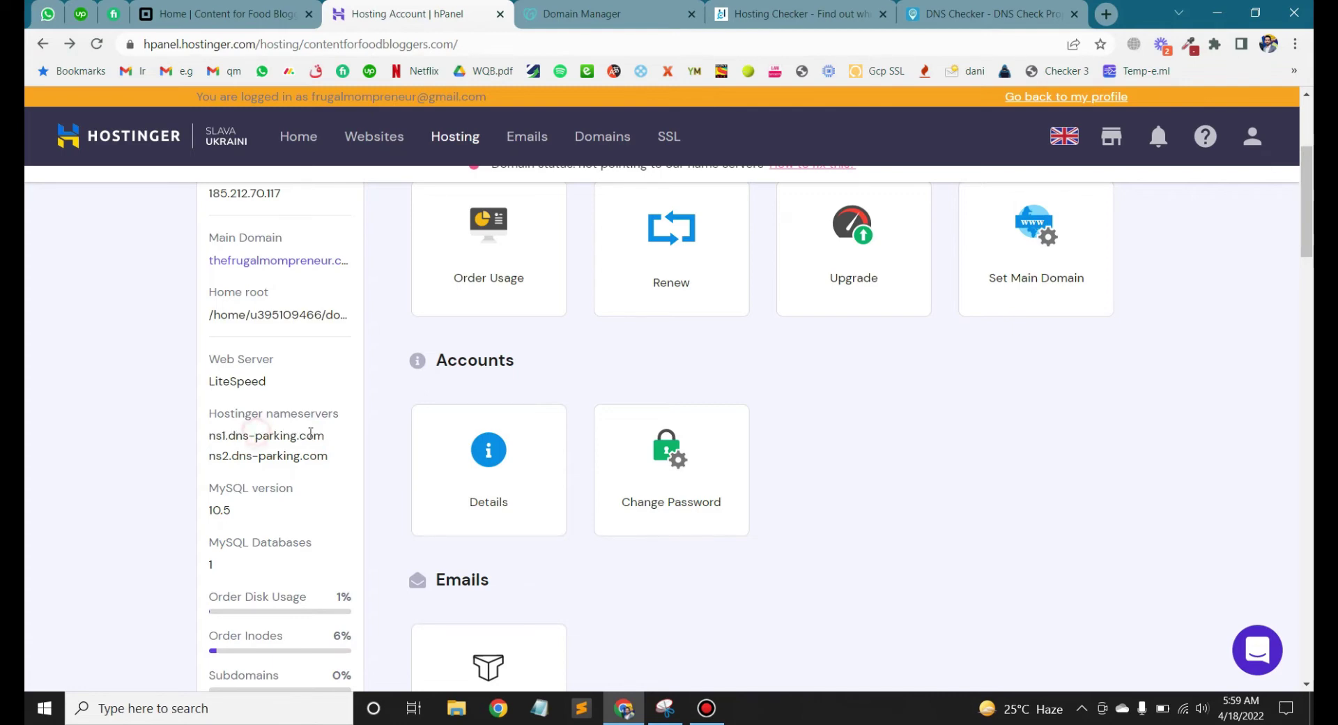
drag(327, 436, 211, 436)
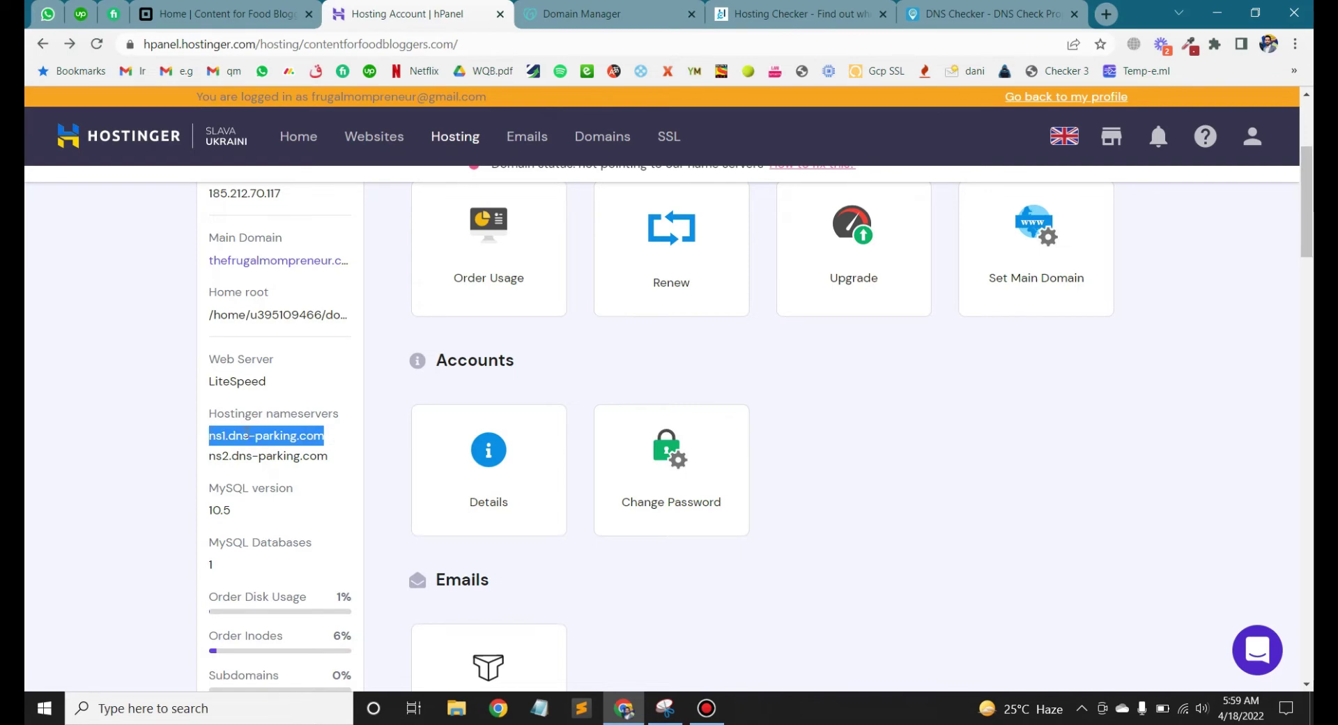
right_click(274, 437)
click(307, 442)
key(ctrl+Tab)
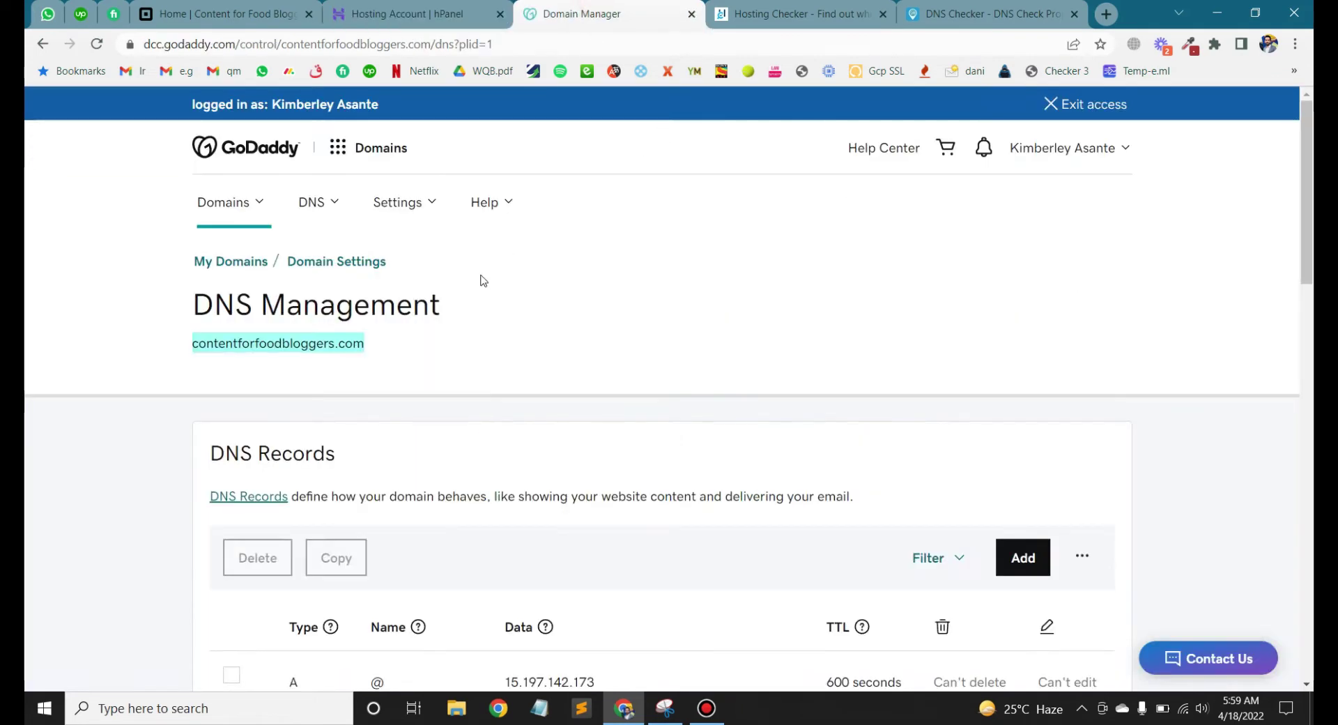
Step: Scroll through the domain's DNS Management page toward the Nameservers section
scroll(349, 279, down, 3)
scroll(259, 301, down, 5)
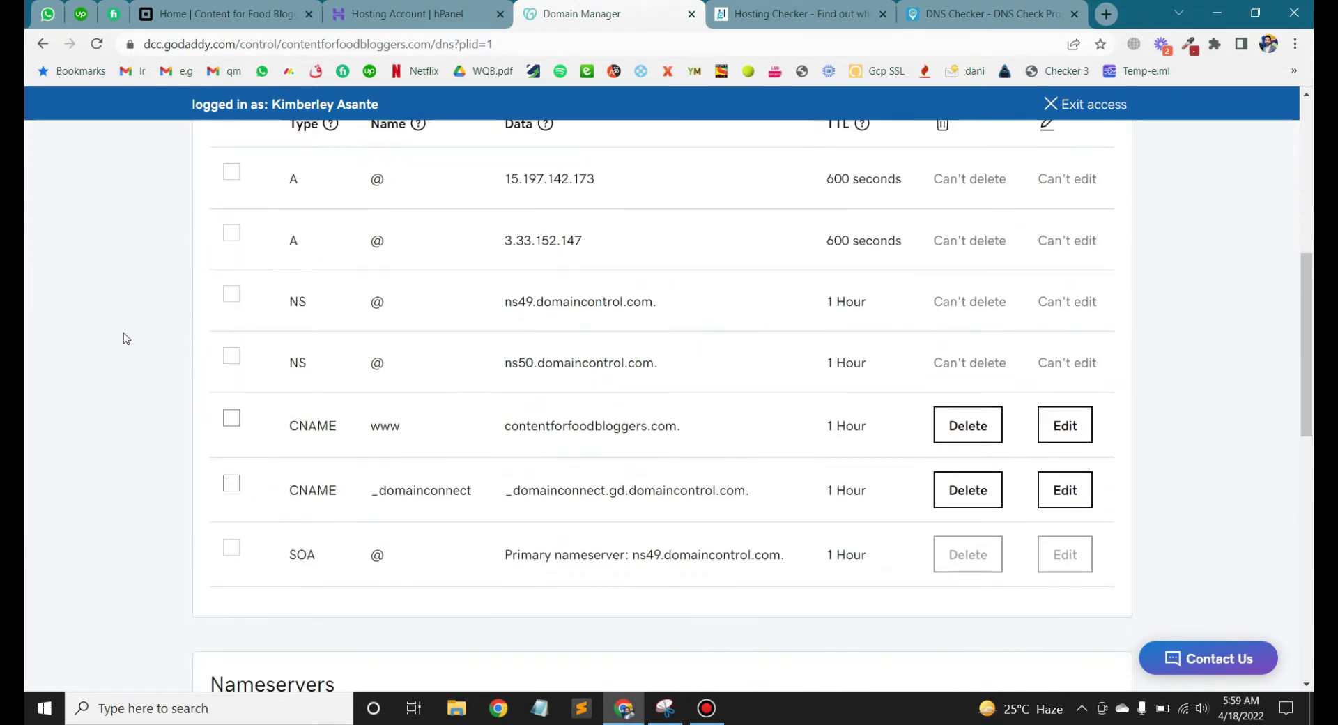
scroll(173, 342, up, 5)
scroll(173, 341, down, 1)
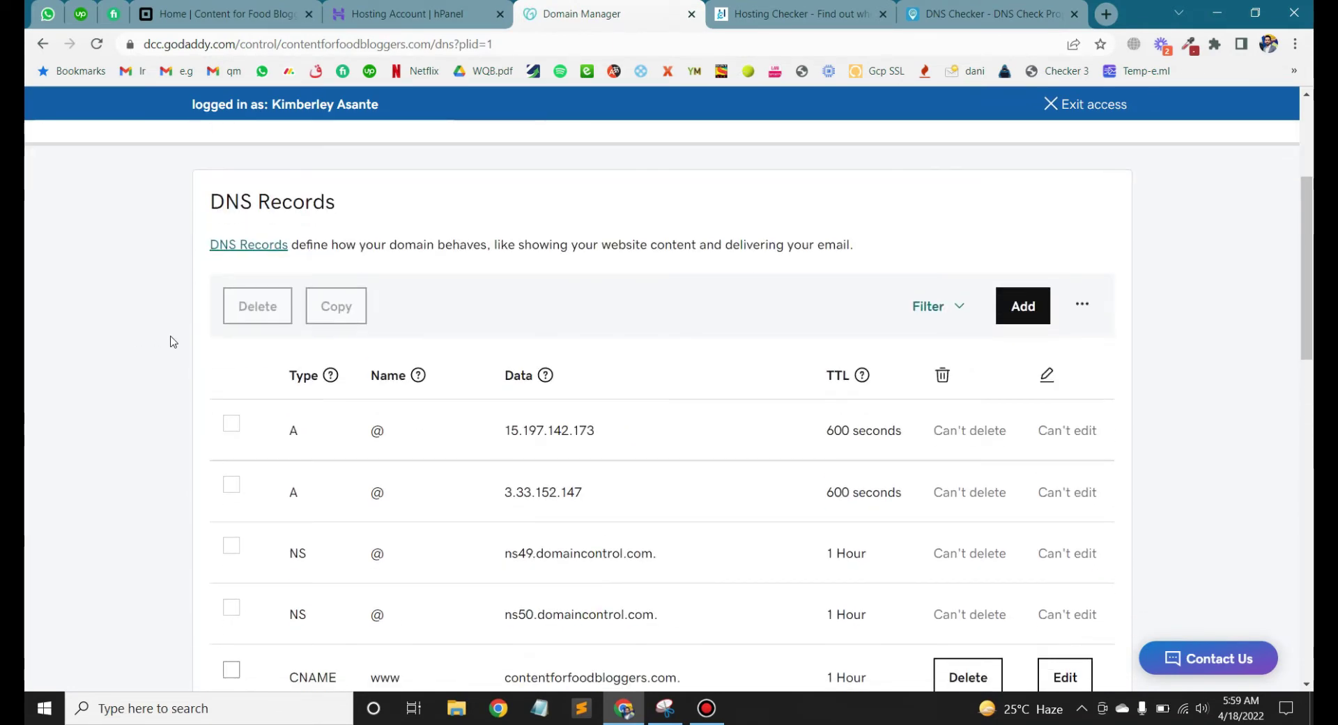
scroll(173, 342, down, 2)
mouse_move(979, 237)
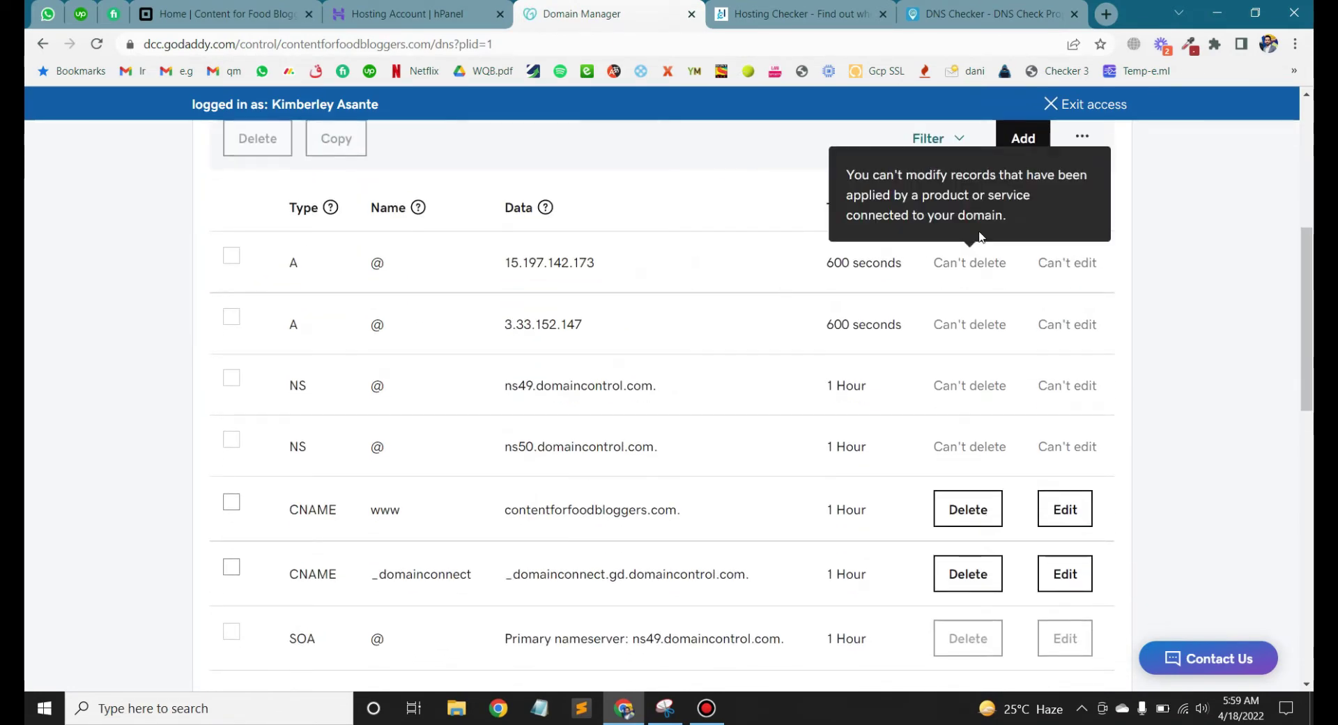
scroll(418, 292, up, 1)
click(419, 293)
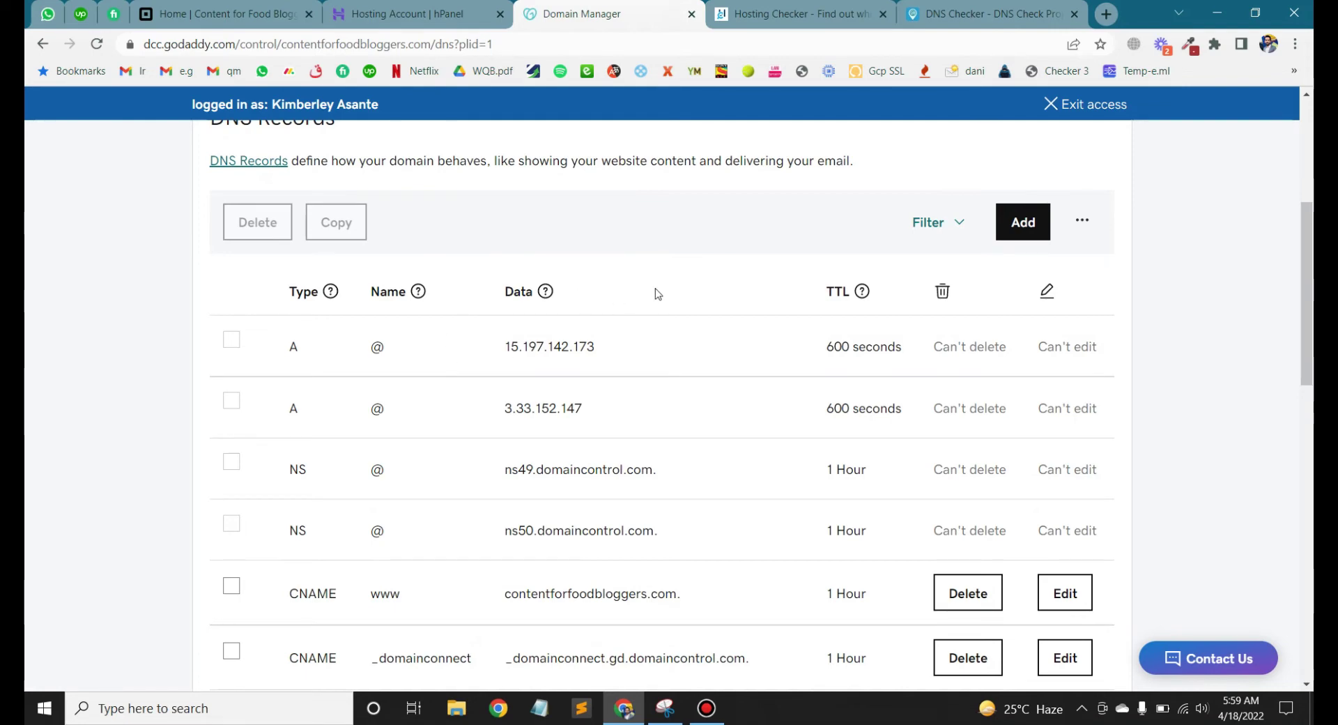
Step: Locate the ns49/ns50.domaincontrol.com nameservers and start changing them
scroll(608, 355, down, 7)
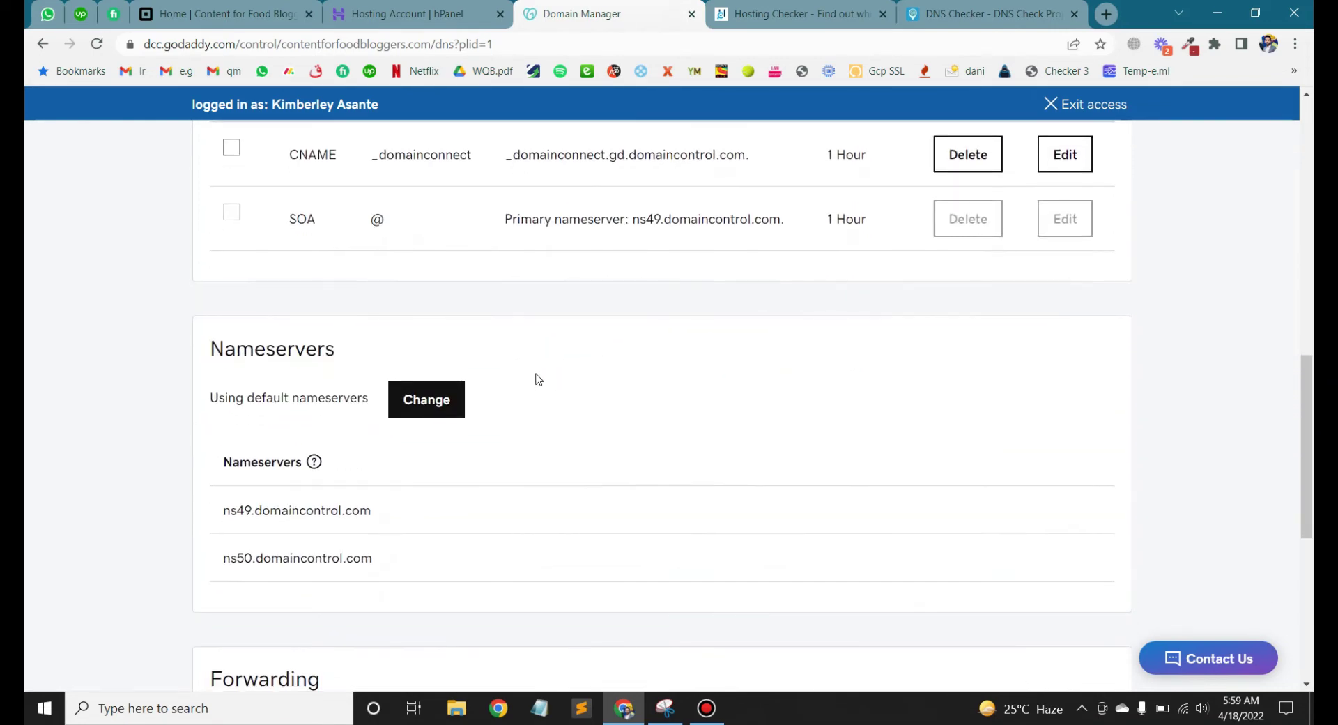
scroll(201, 501, down, 2)
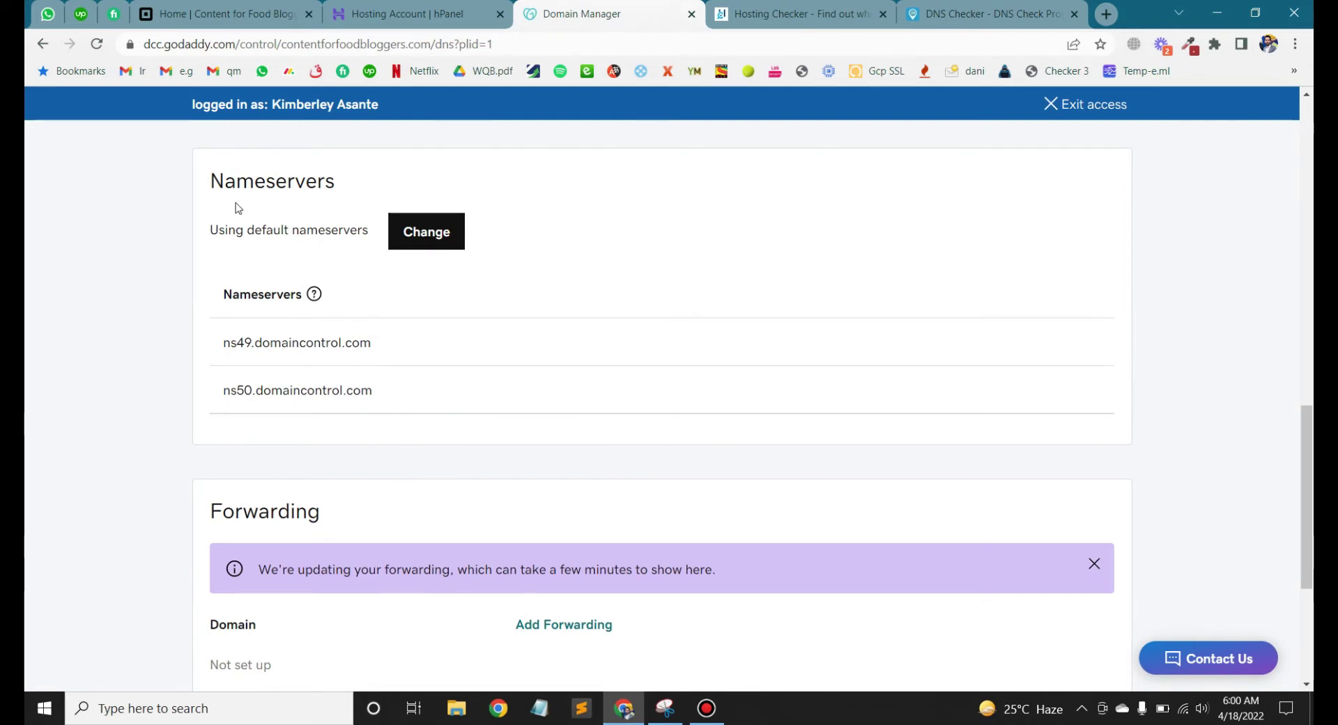
drag(219, 342, 418, 358)
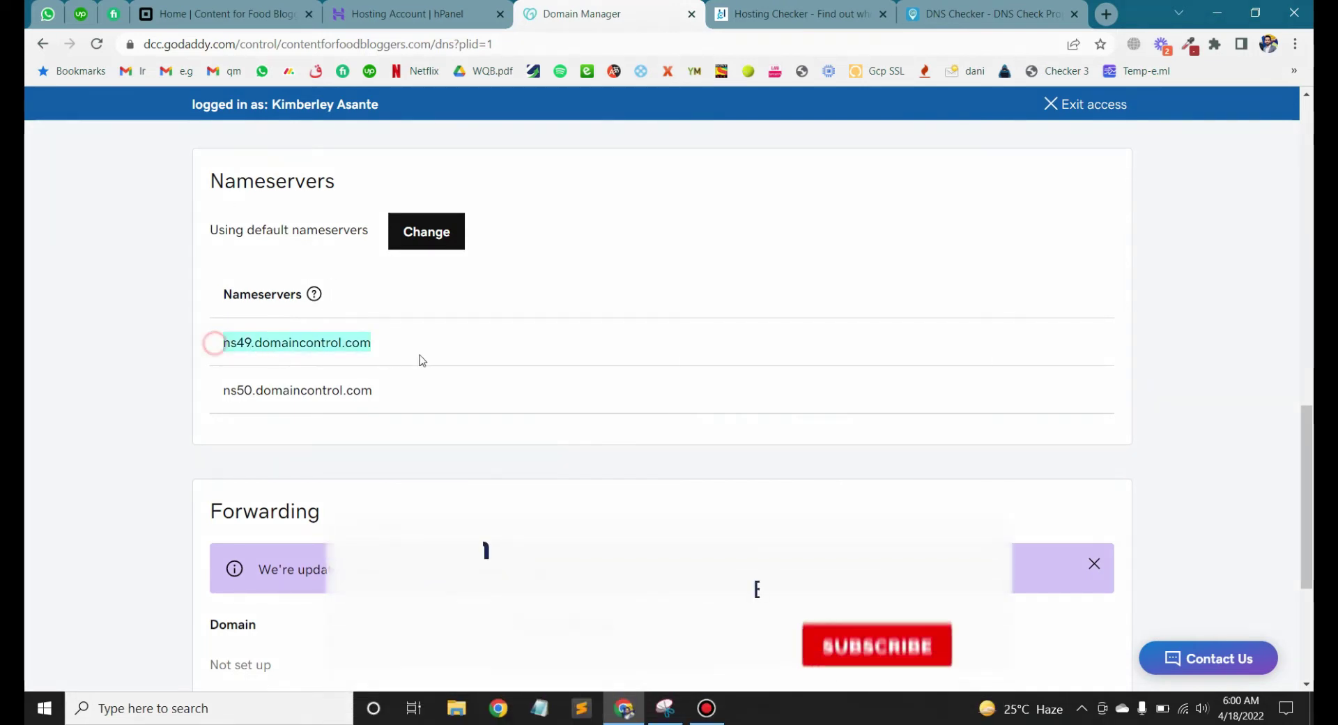
click(403, 388)
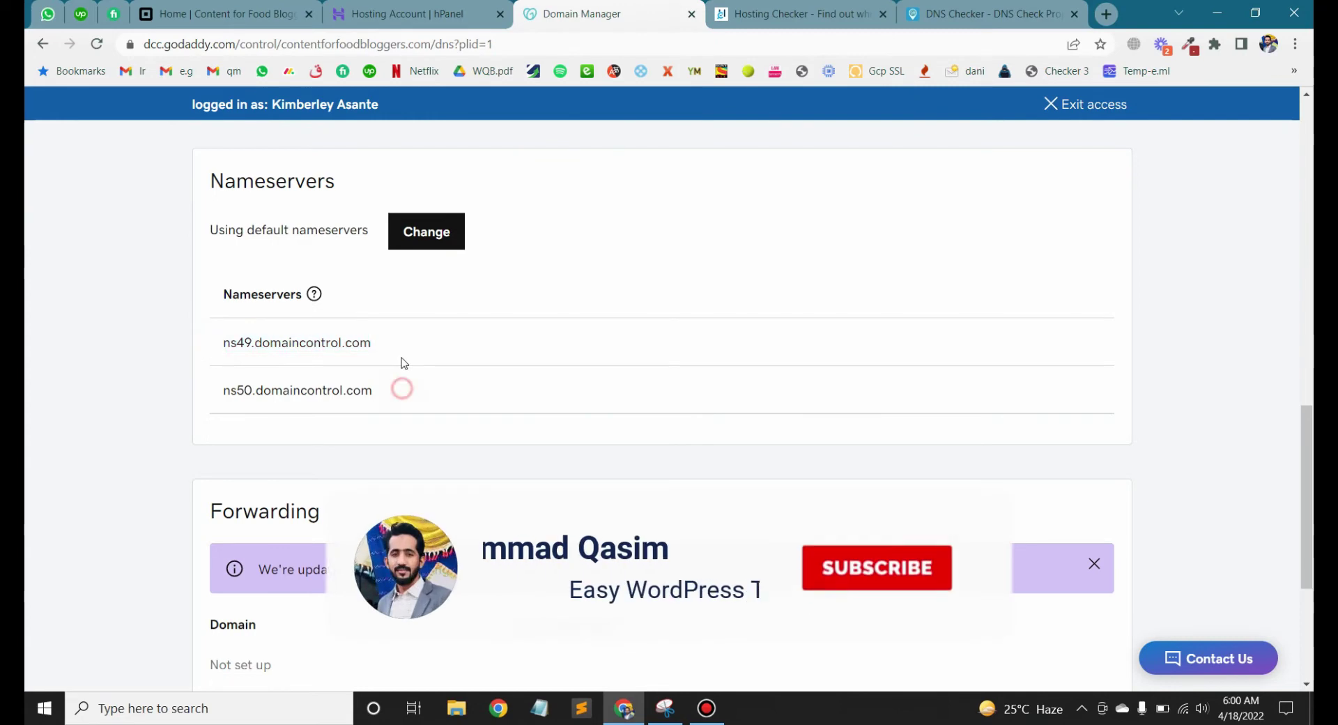
click(418, 237)
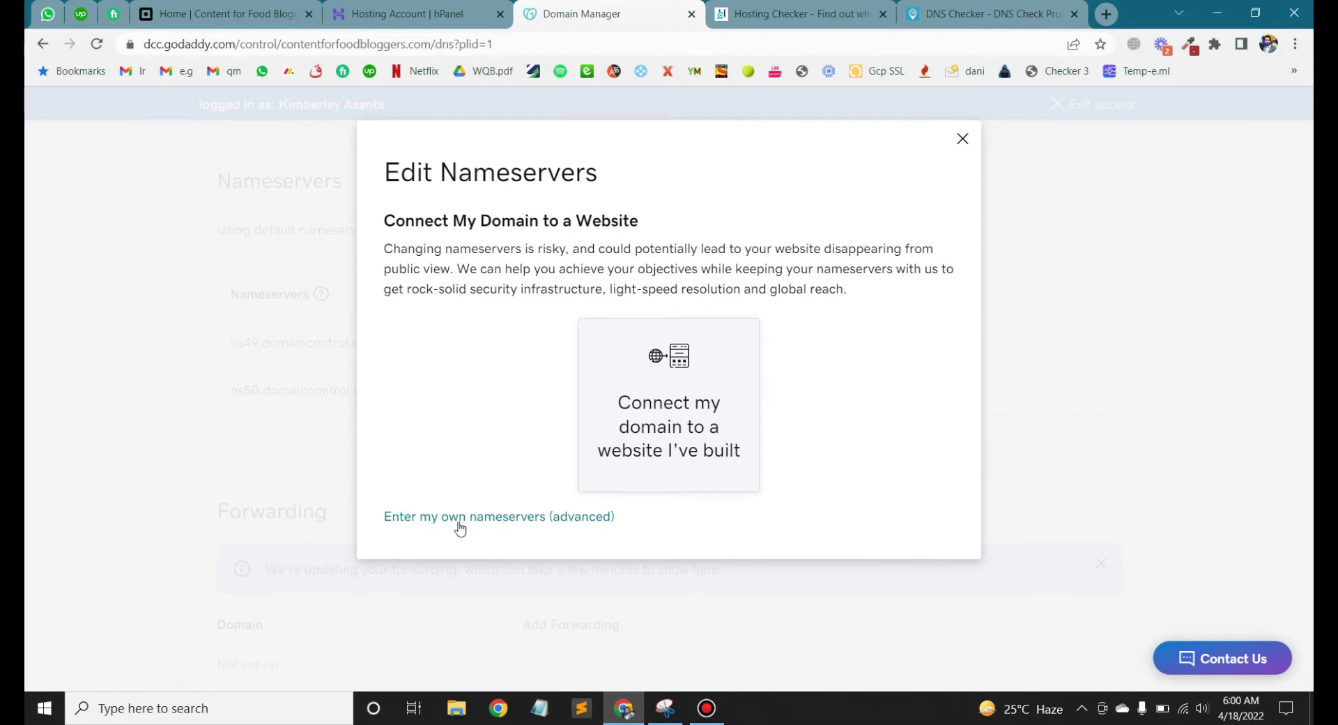
Step: Choose custom nameservers and paste ns1.dns-parking.com as Nameserver 1
click(499, 520)
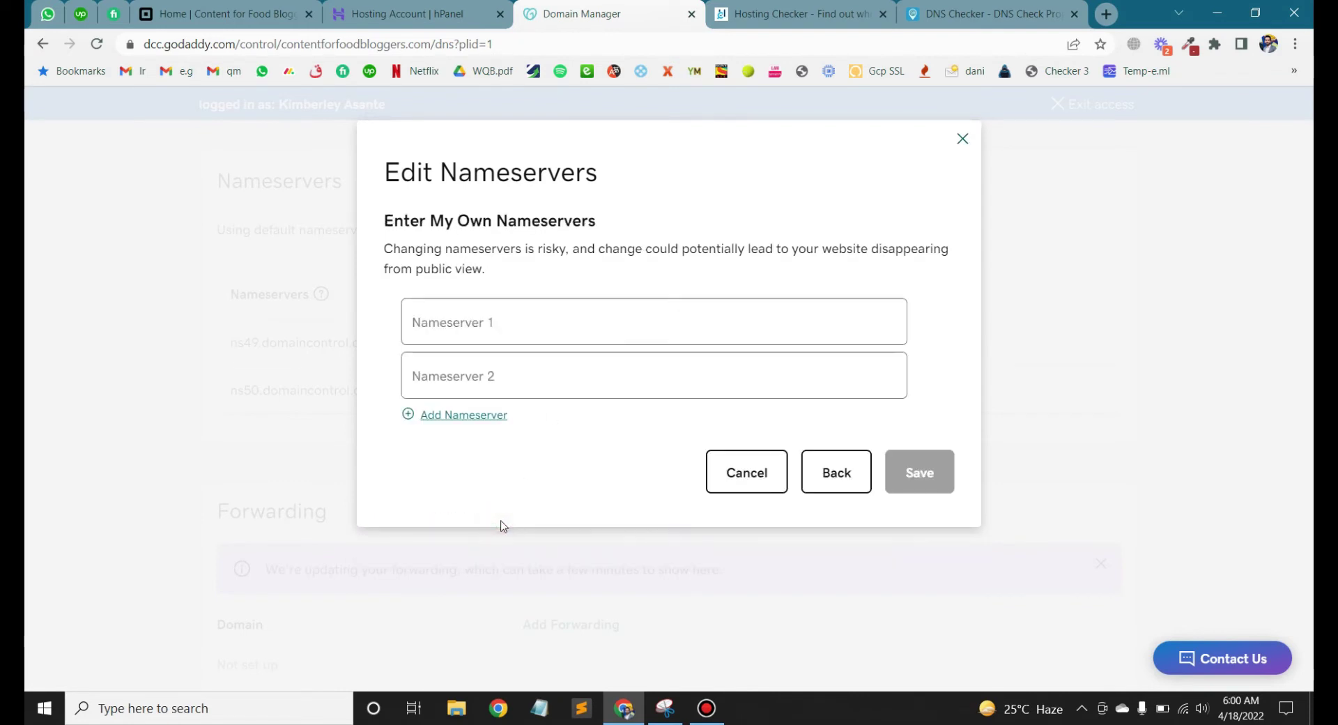
click(544, 325)
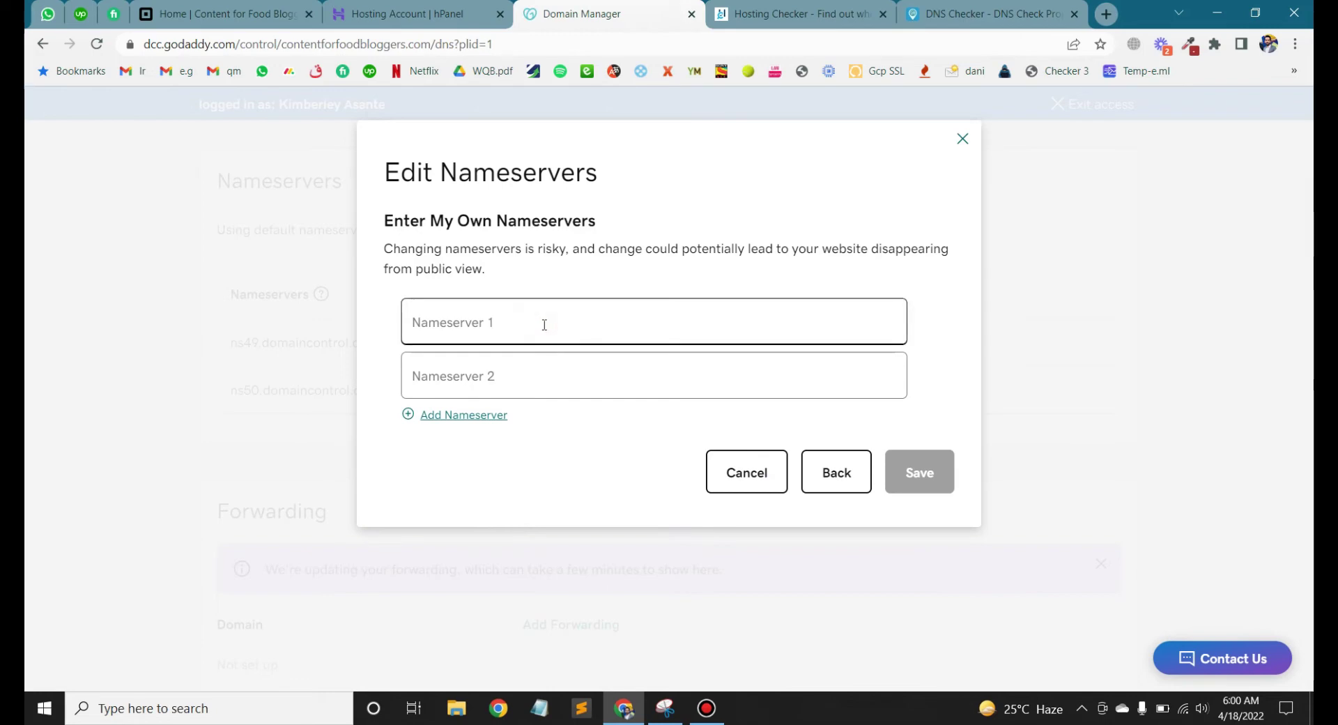
text(ns1.dns-parking.com)
Step: Copy ns2.dns-parking.com from Hostinger hPanel and return to the nameserver form
key(ctrl+shift+Tab)
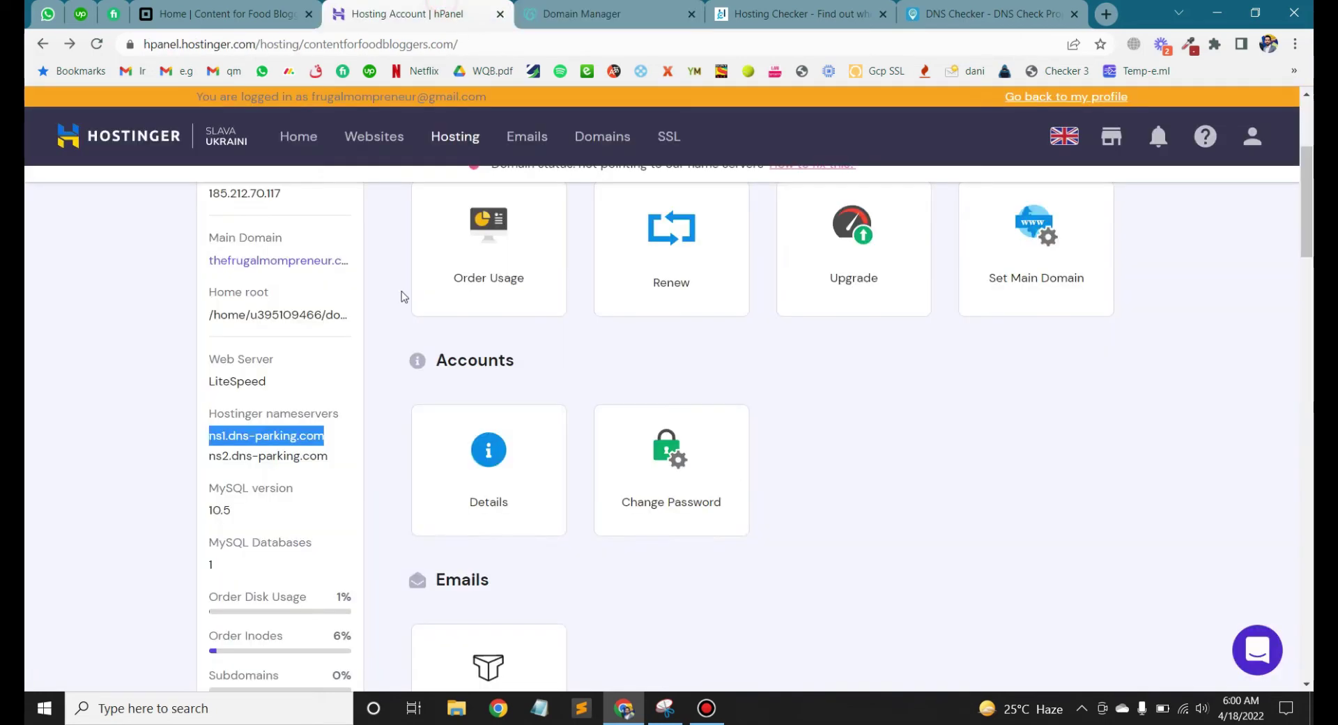
drag(329, 457, 209, 456)
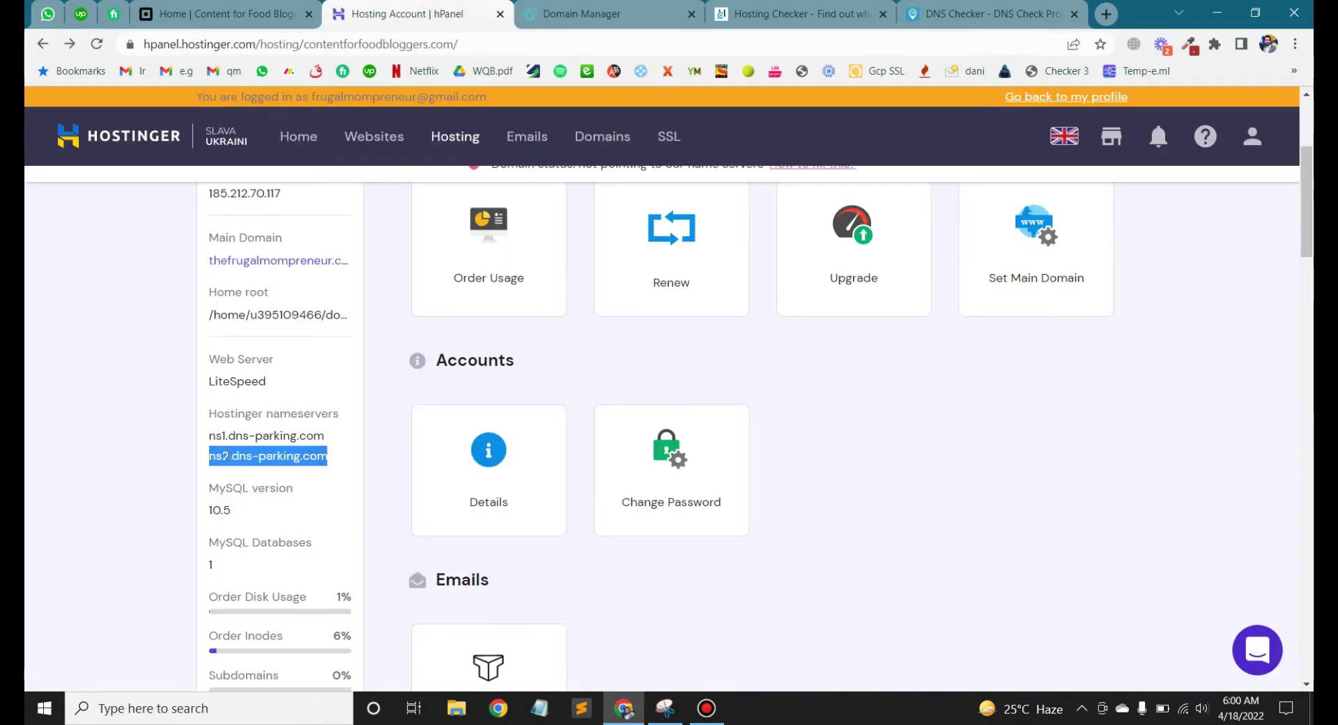
right_click(229, 458)
click(264, 469)
key(ctrl+Tab)
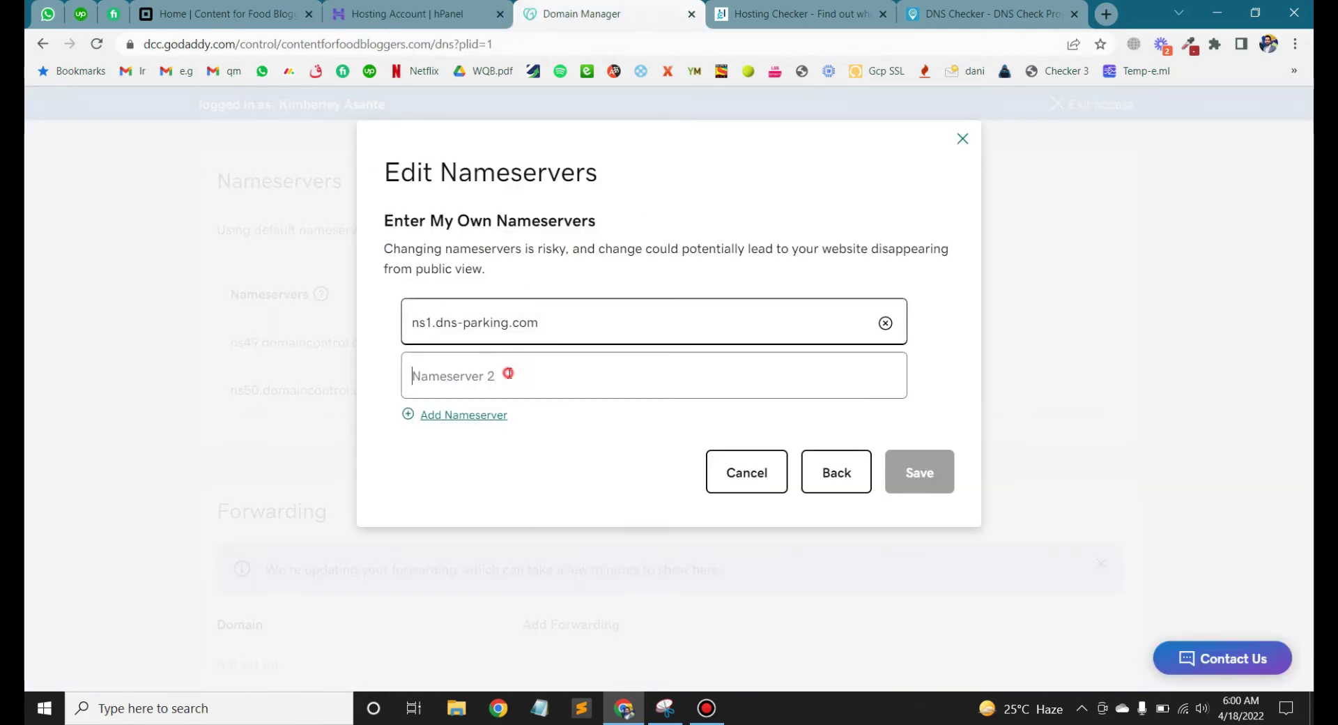
Step: Paste ns2.dns-parking.com as Nameserver 2, save, and consent to the nameserver update
click(510, 374)
key(ctrl+v)
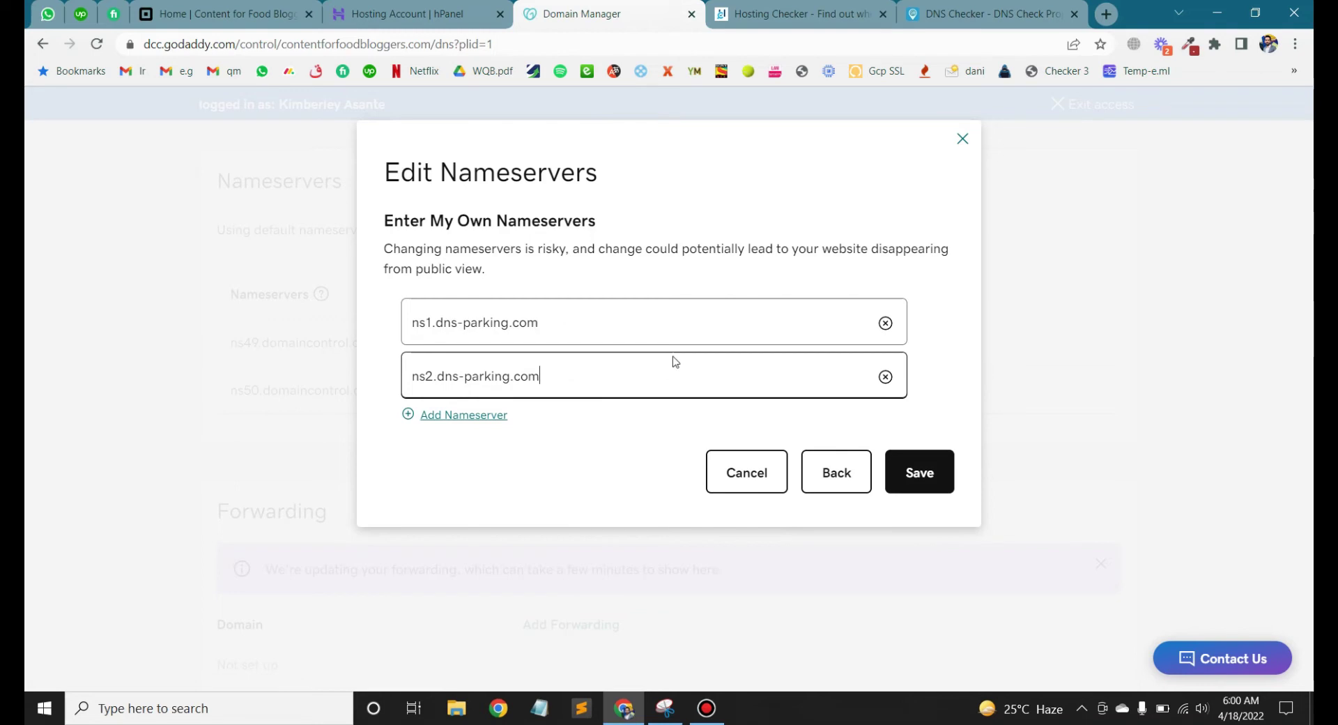
click(926, 472)
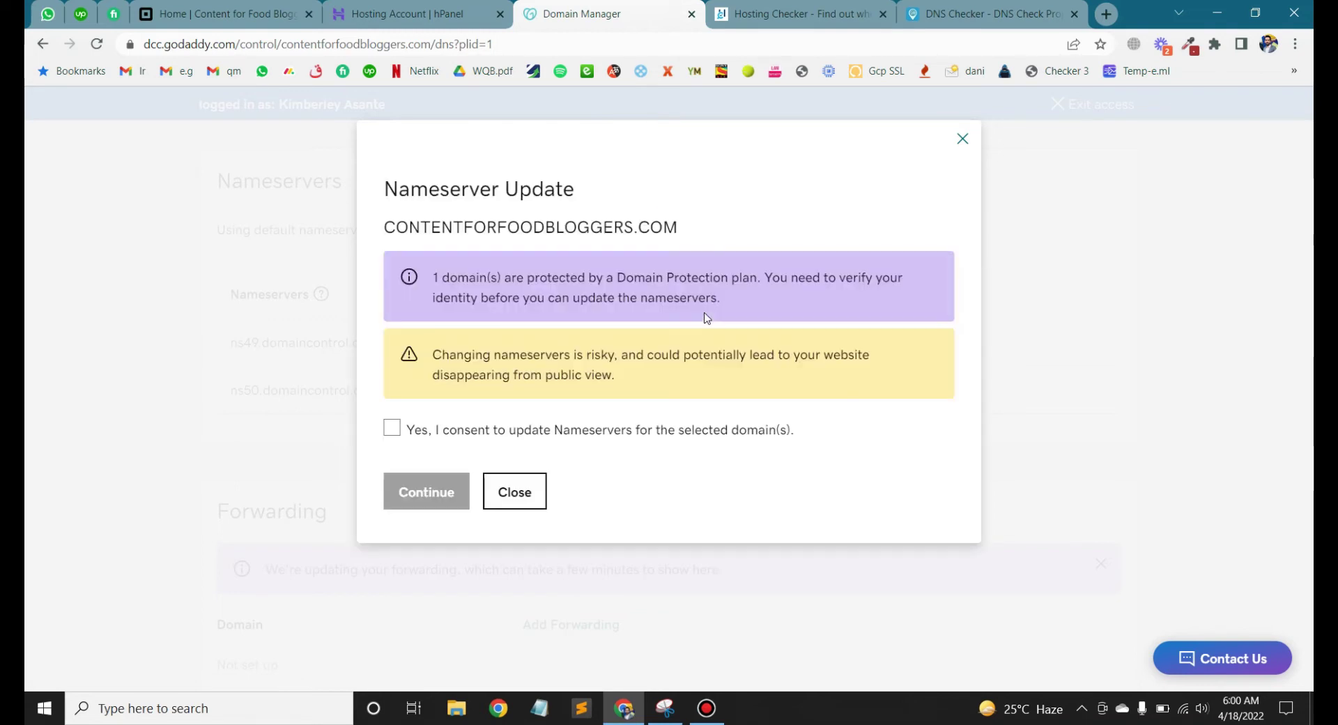
click(392, 428)
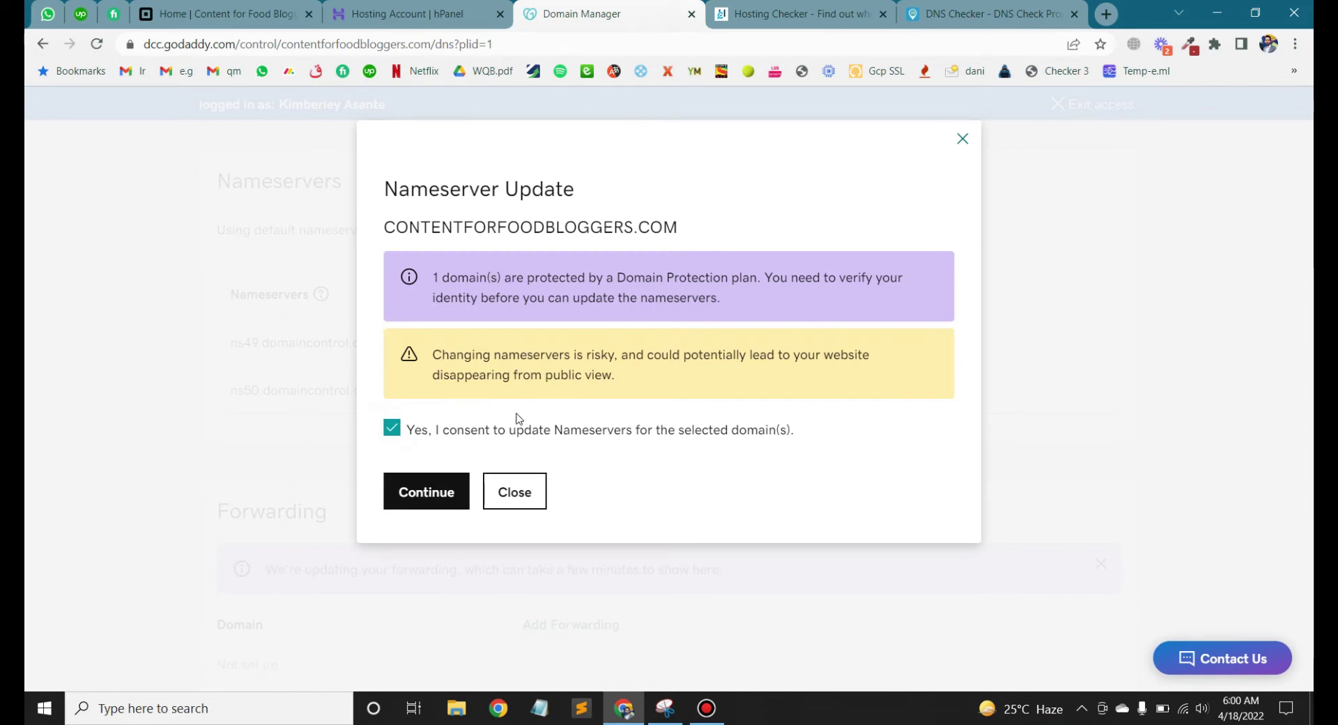
click(415, 505)
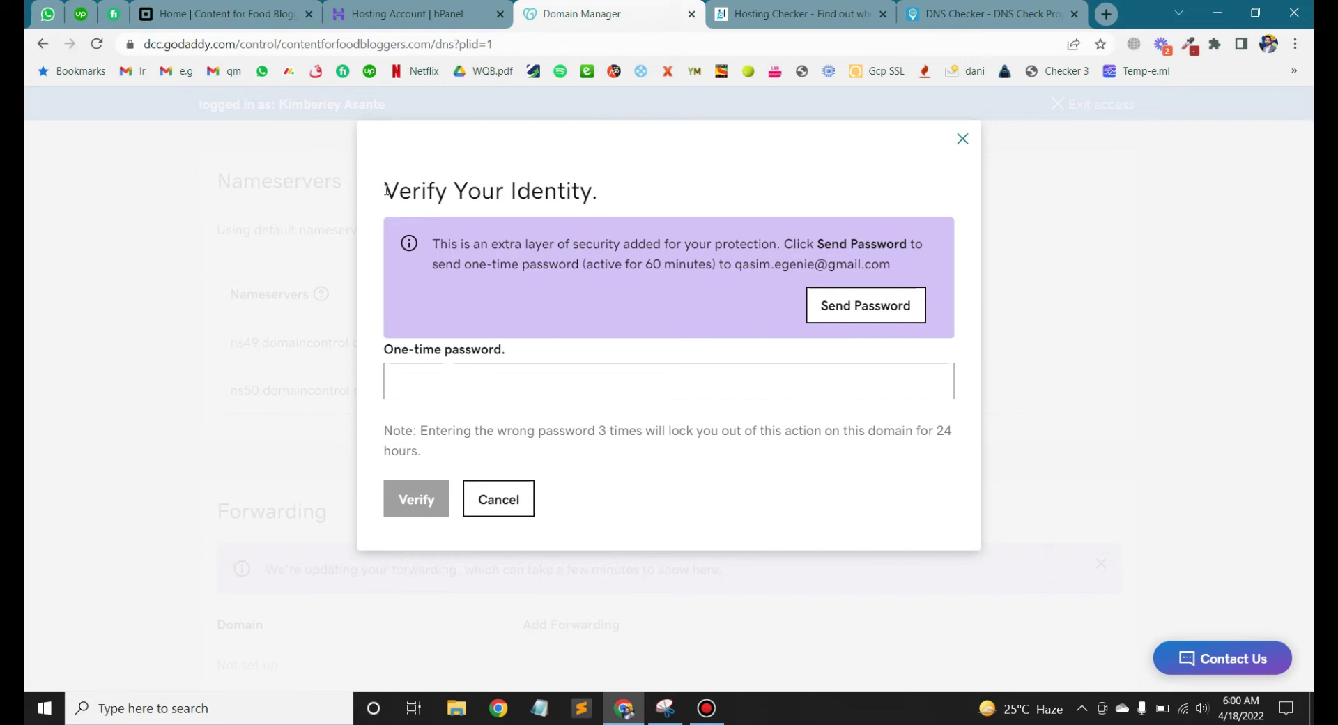
Step: Have the one-time verification password e-mailed, then switch to the Gmail inbox
drag(386, 189, 627, 194)
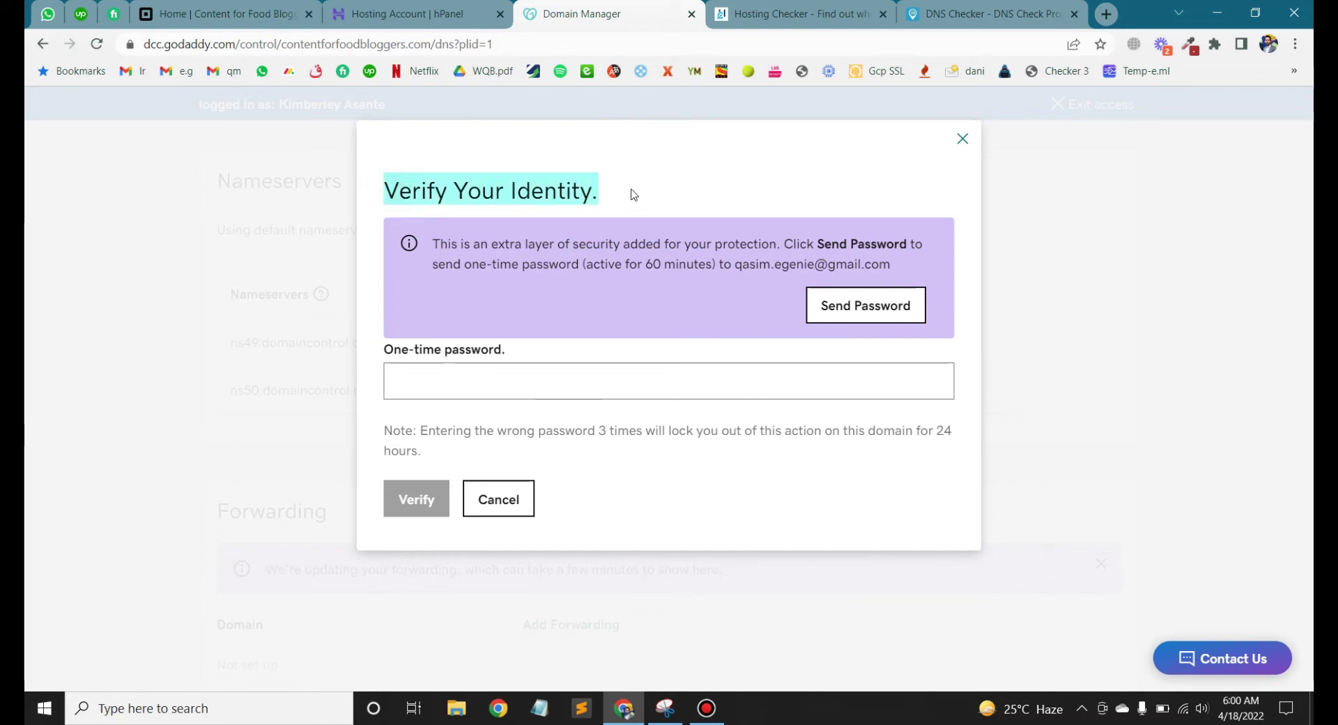
click(877, 305)
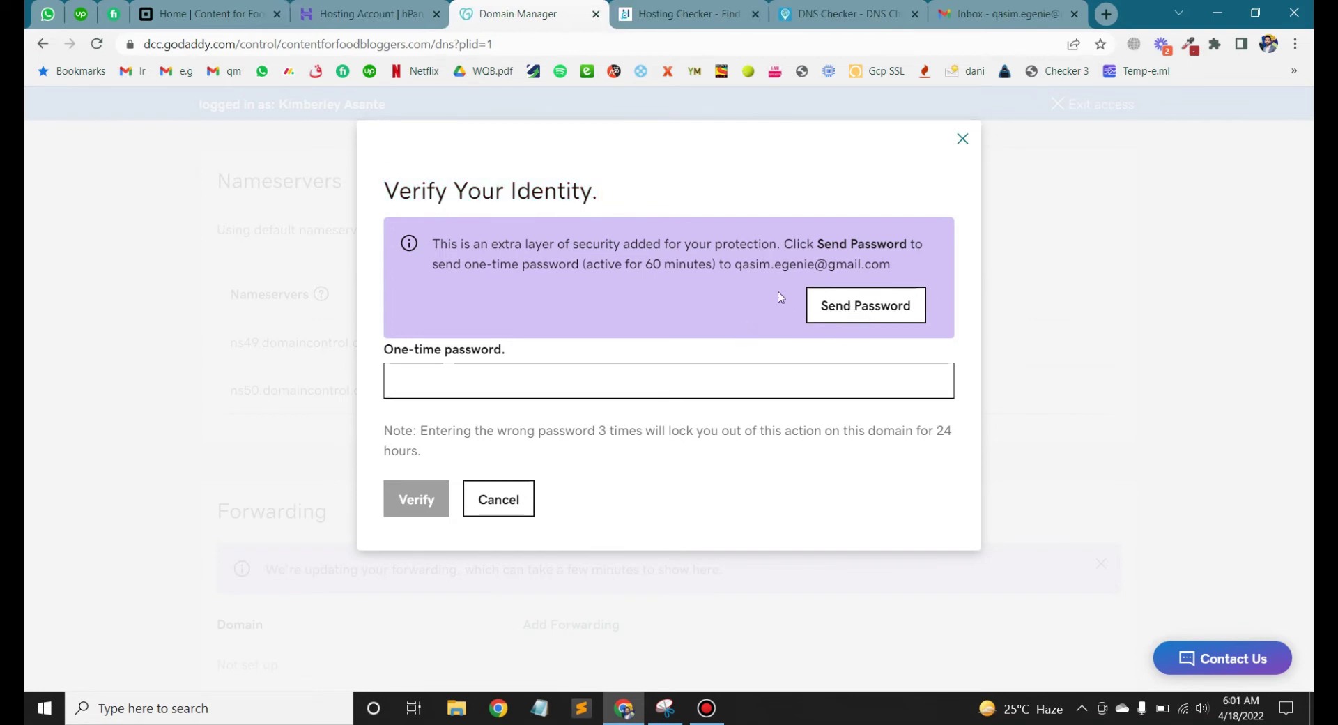
drag(732, 263, 887, 265)
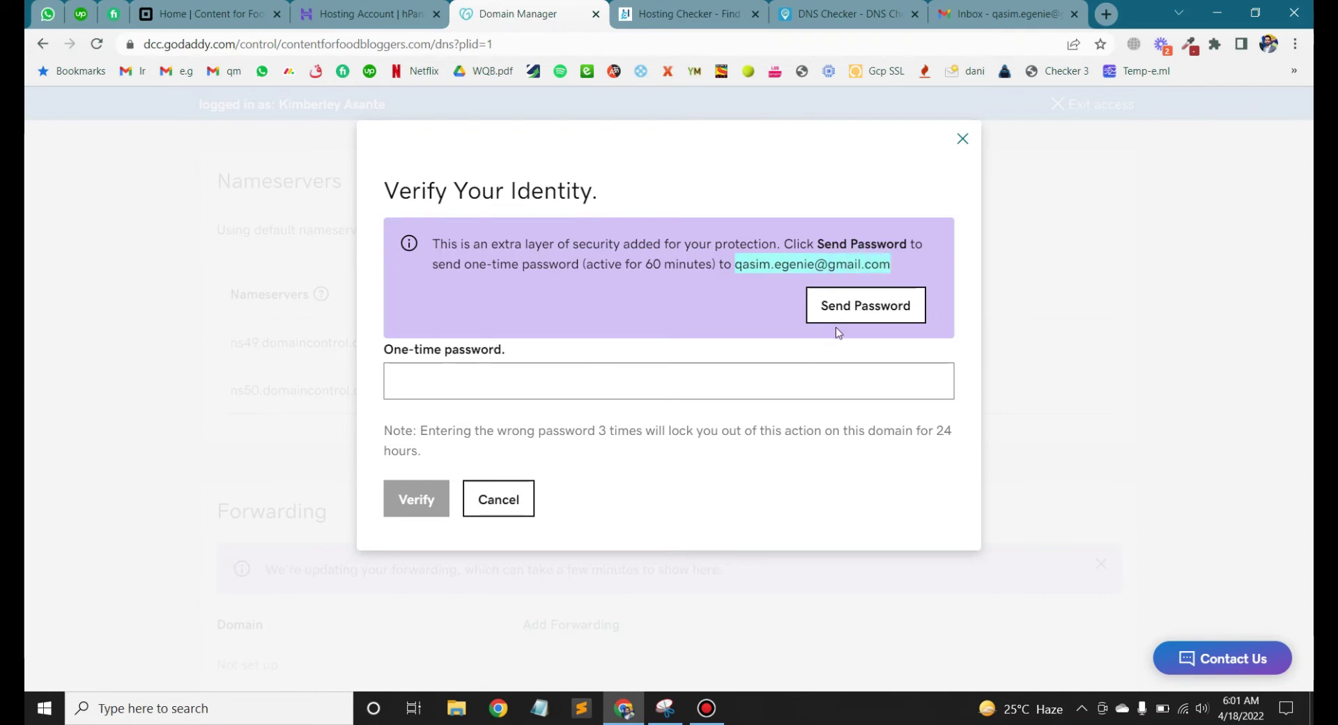
click(753, 314)
click(846, 310)
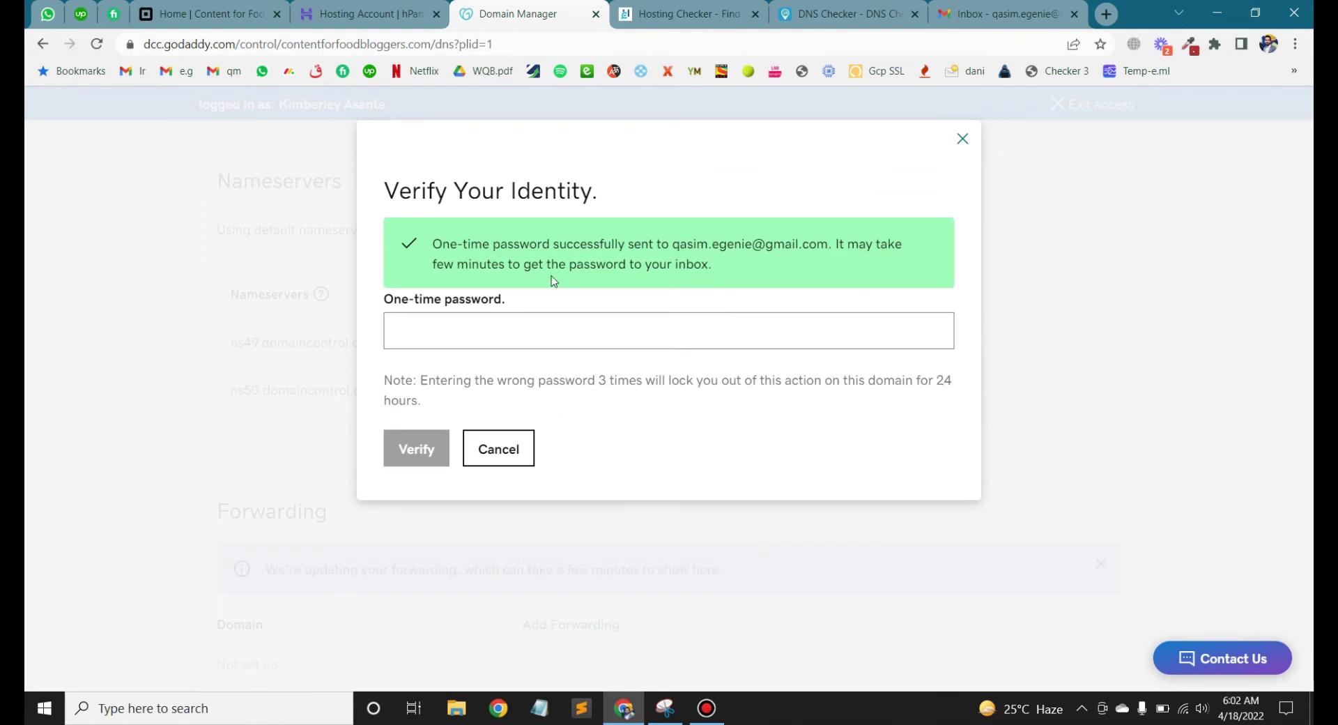
double_click(674, 245)
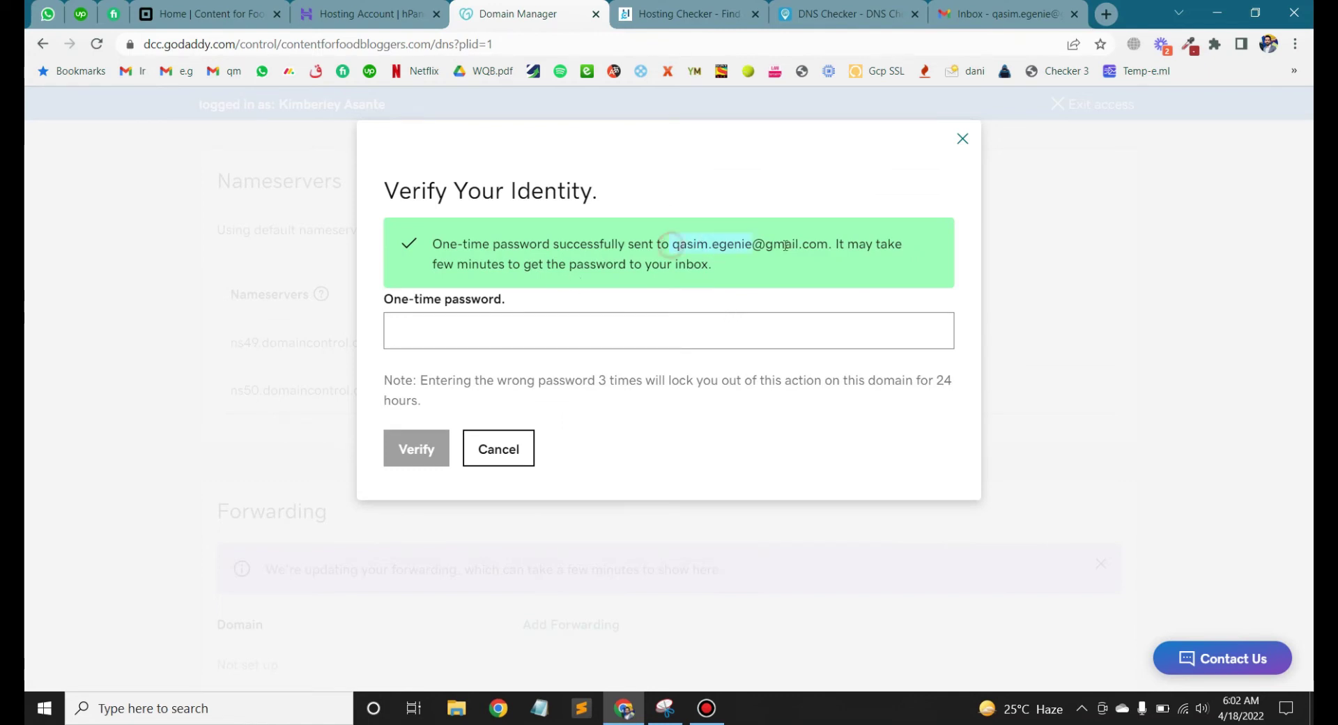
drag(675, 246, 800, 256)
click(1000, 14)
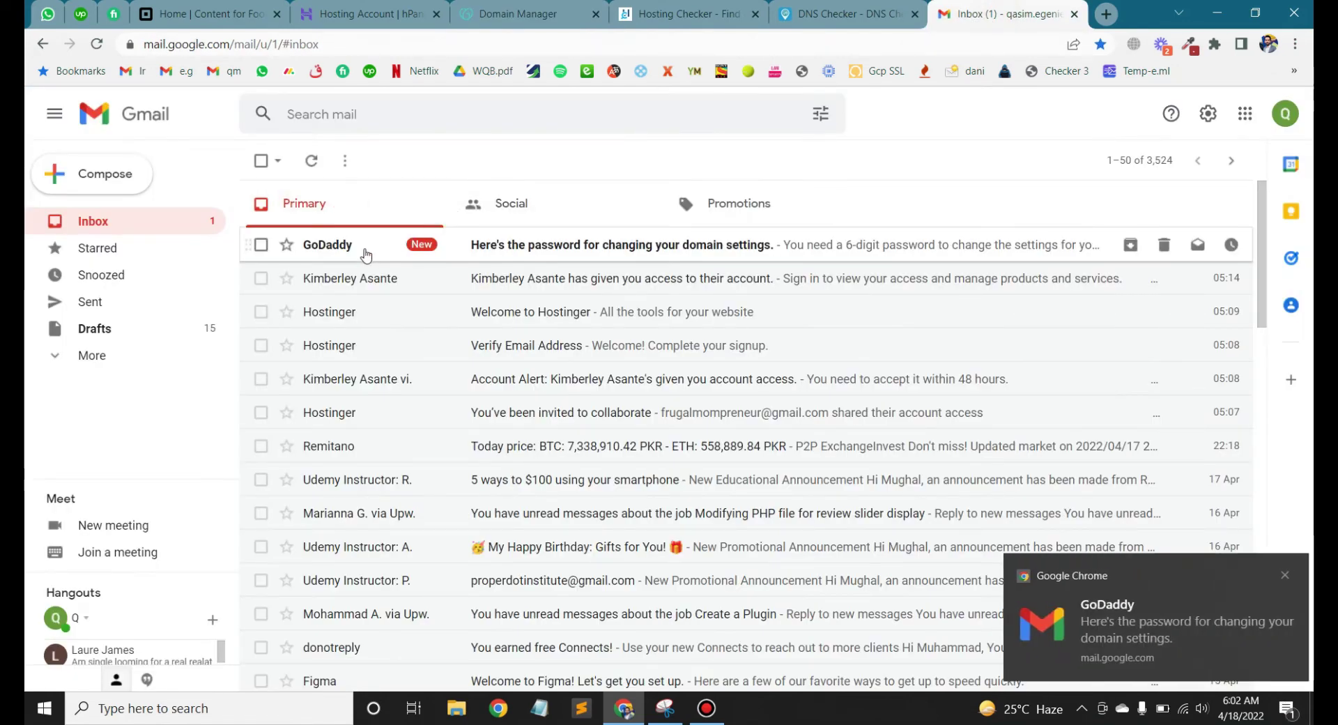
Step: Copy the one-time code from GoDaddy's password e-mail and return to the verification dialog
click(528, 250)
scroll(574, 337, down, 1)
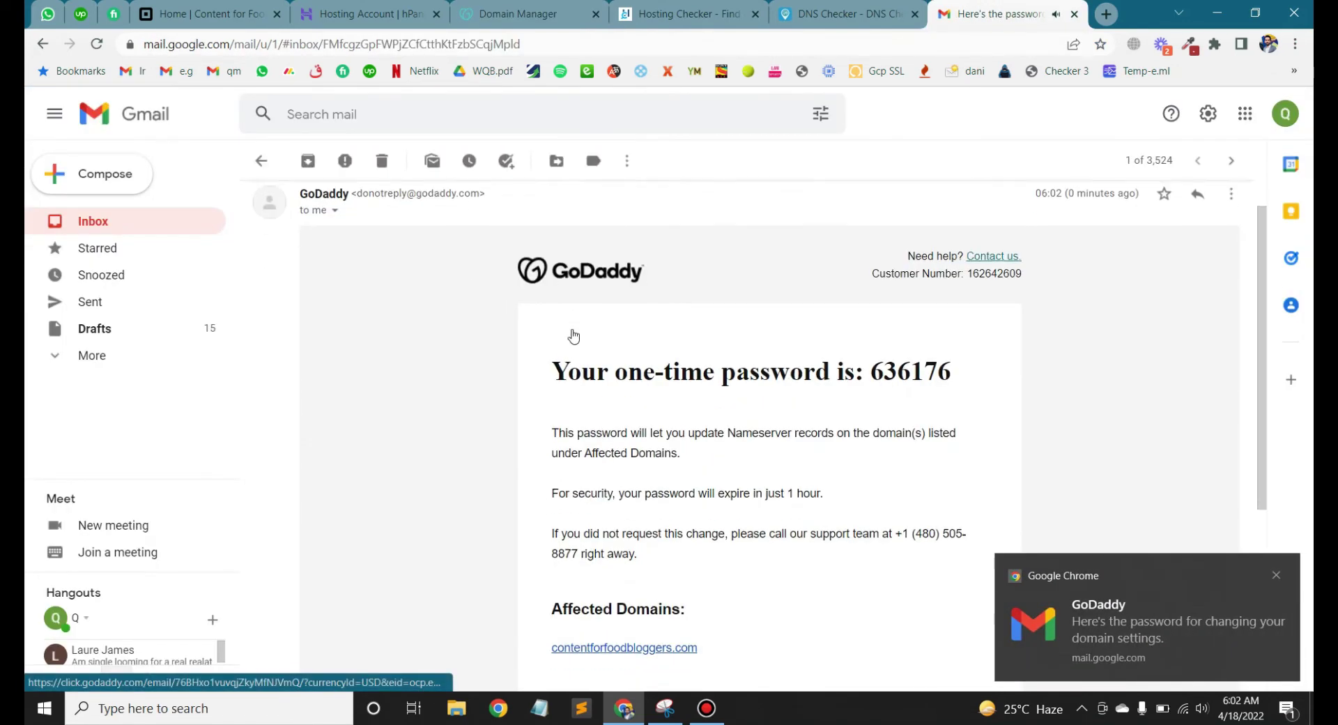
scroll(573, 337, down, 3)
scroll(723, 346, up, 1)
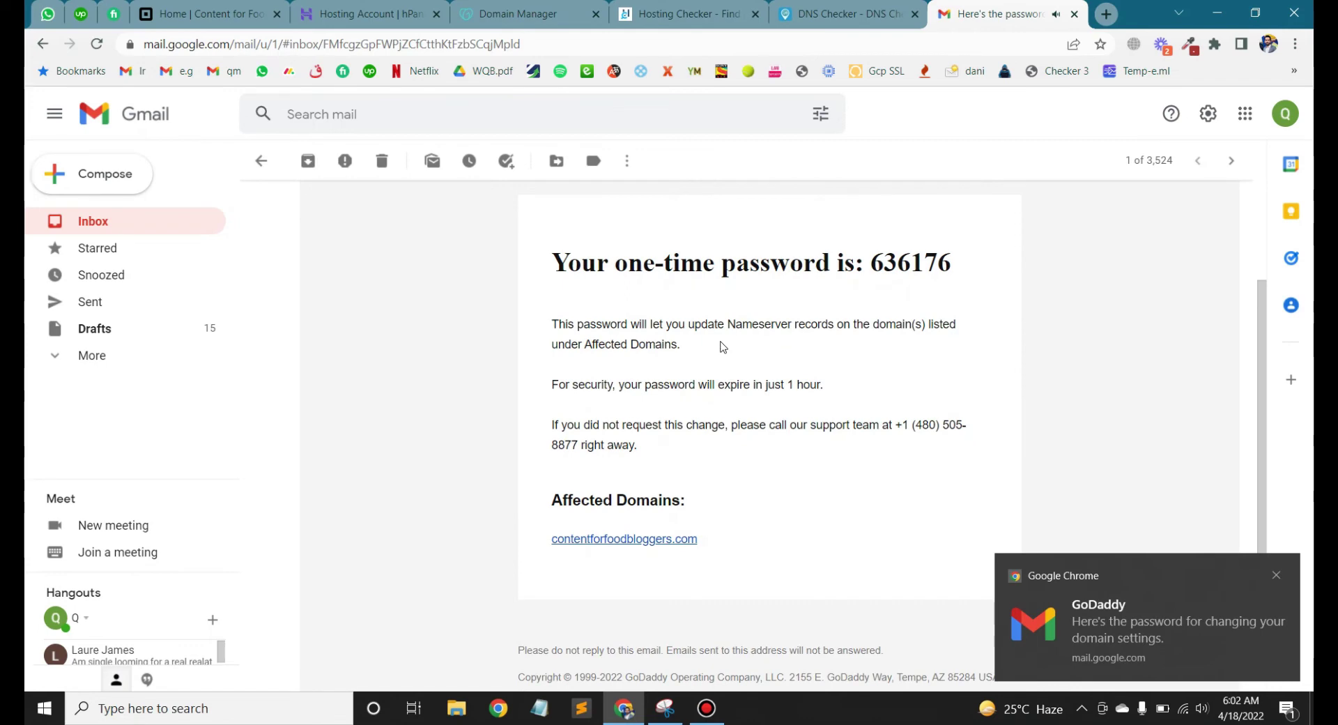
double_click(905, 255)
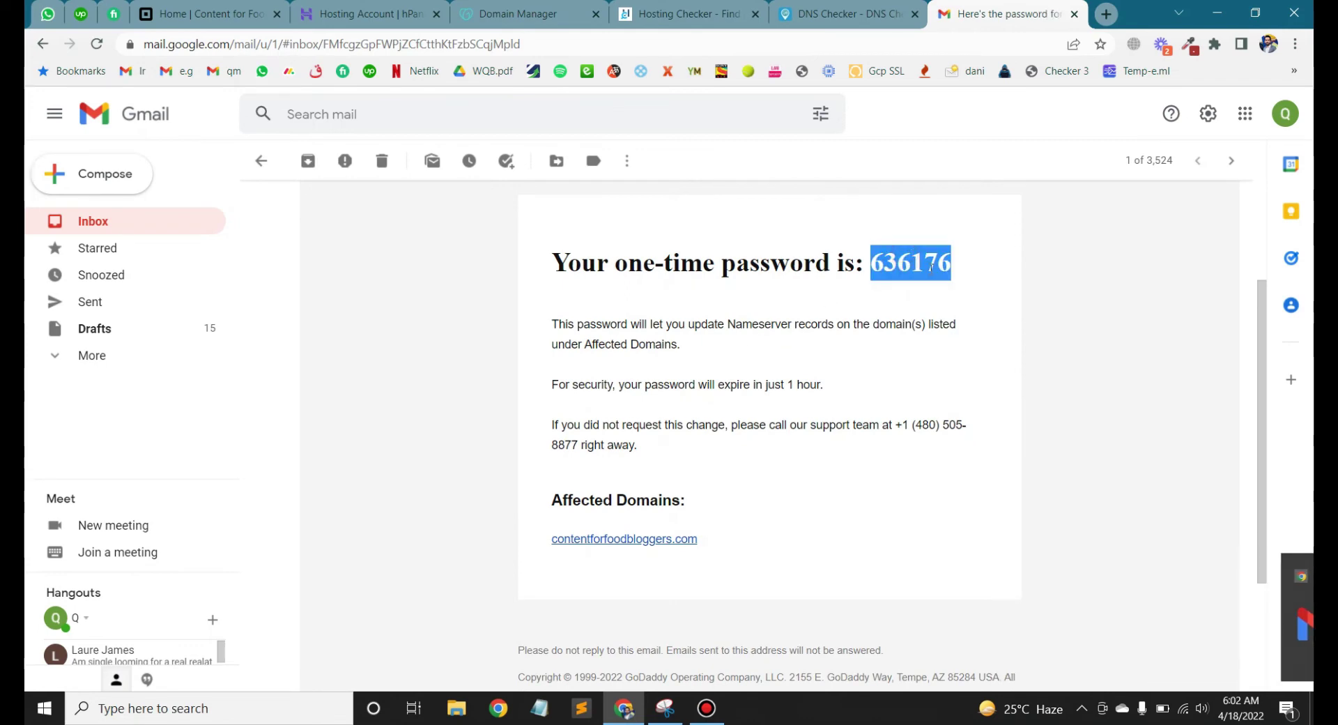
right_click(926, 266)
click(956, 276)
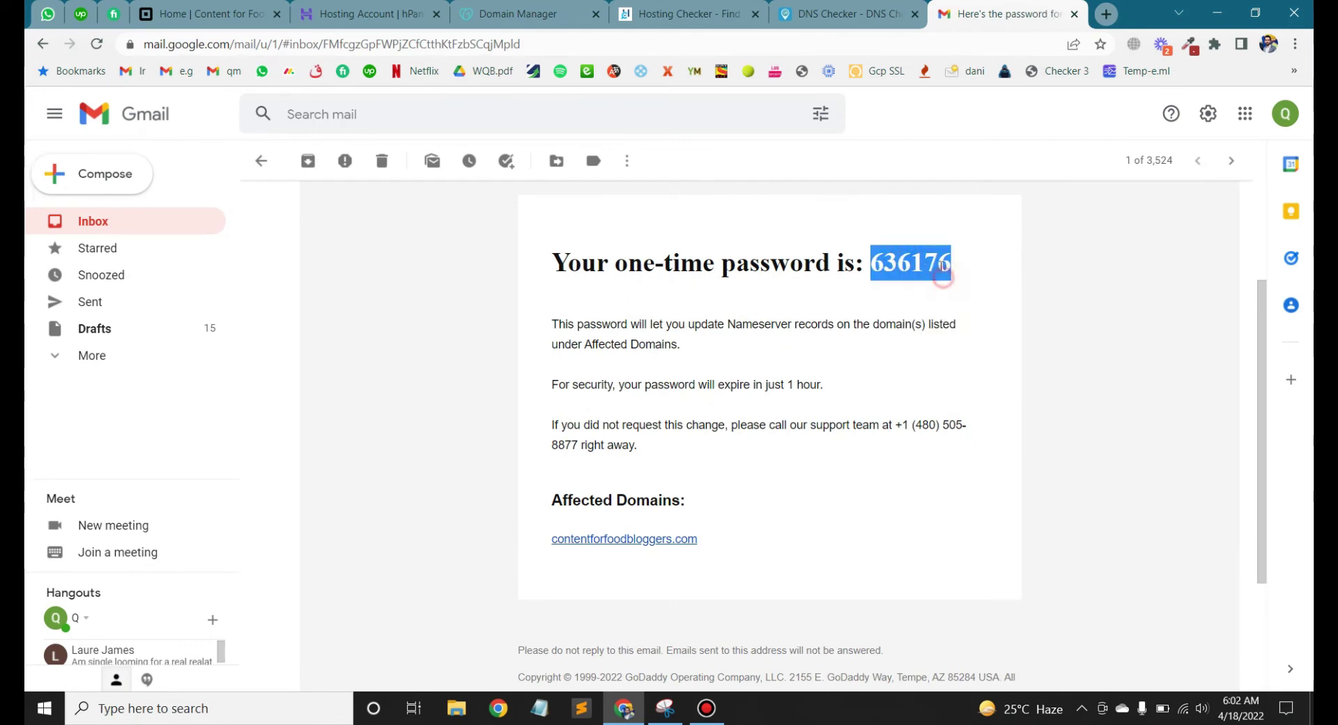
click(530, 14)
Step: Paste the one-time password and verify, confirming the nameserver update success message
click(505, 323)
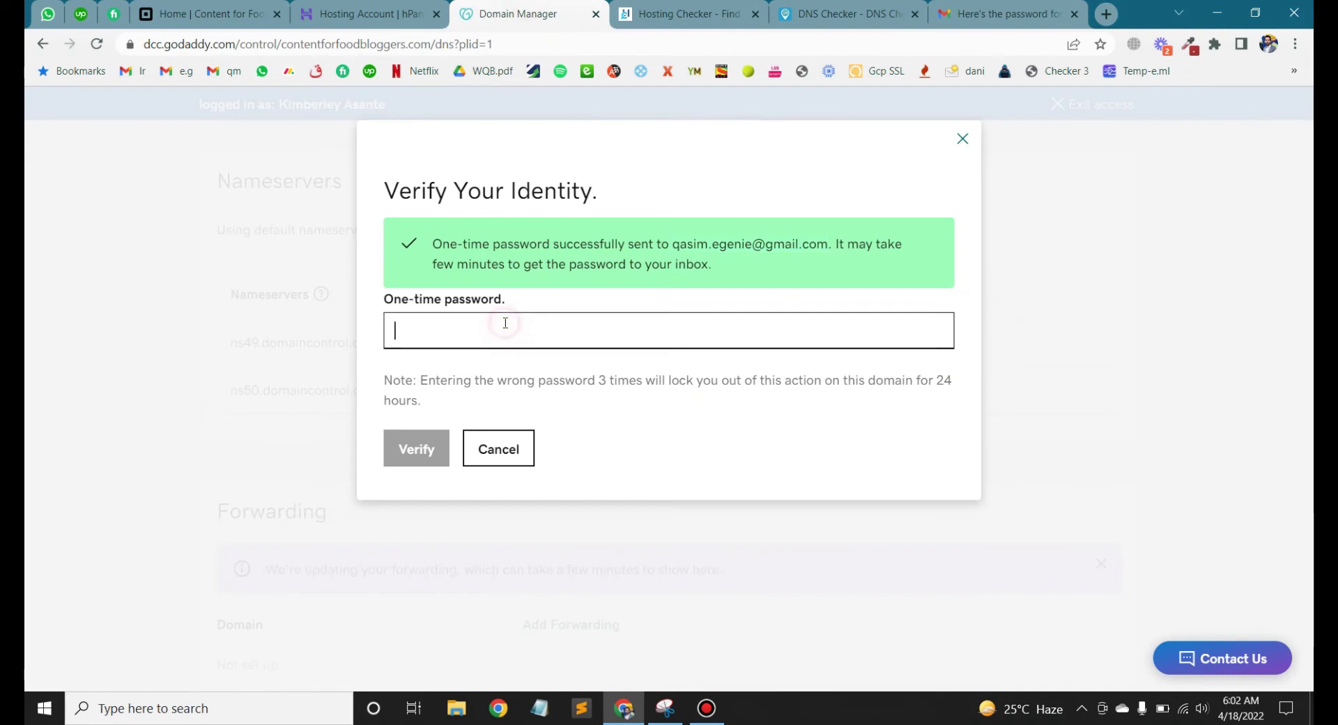
key(ctrl+v)
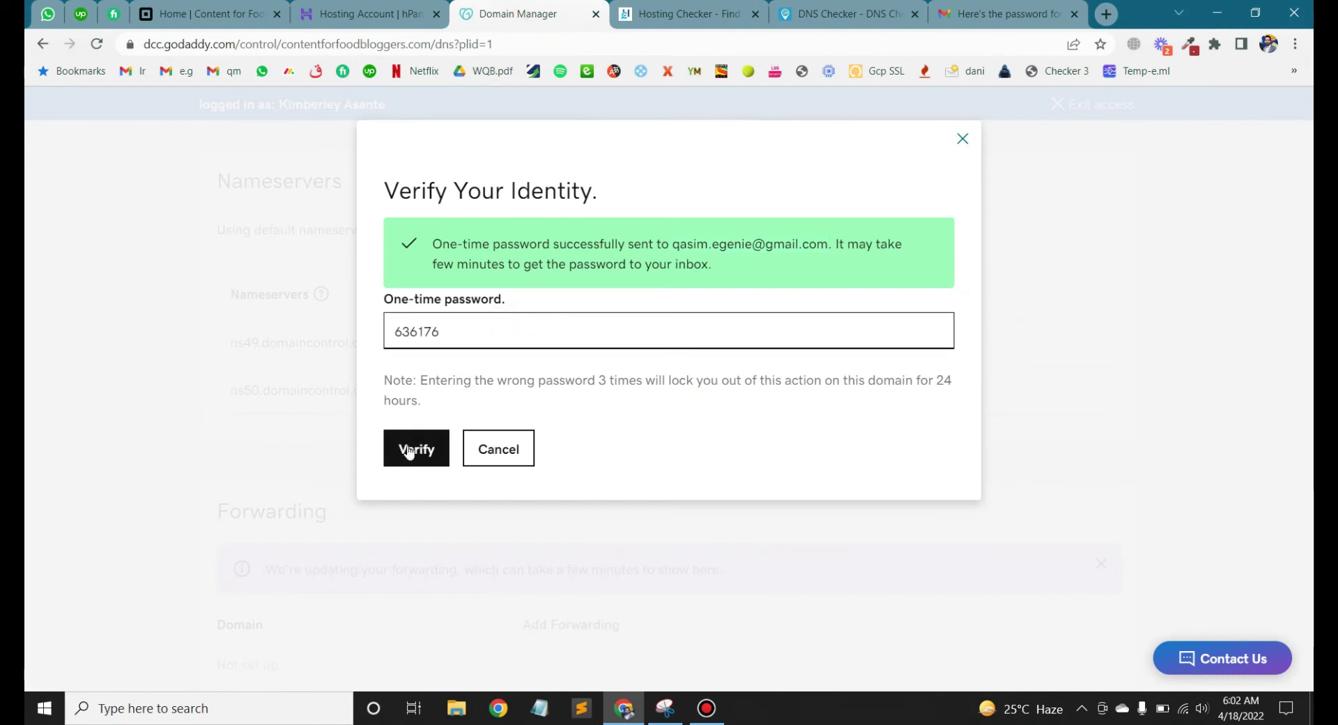
click(413, 449)
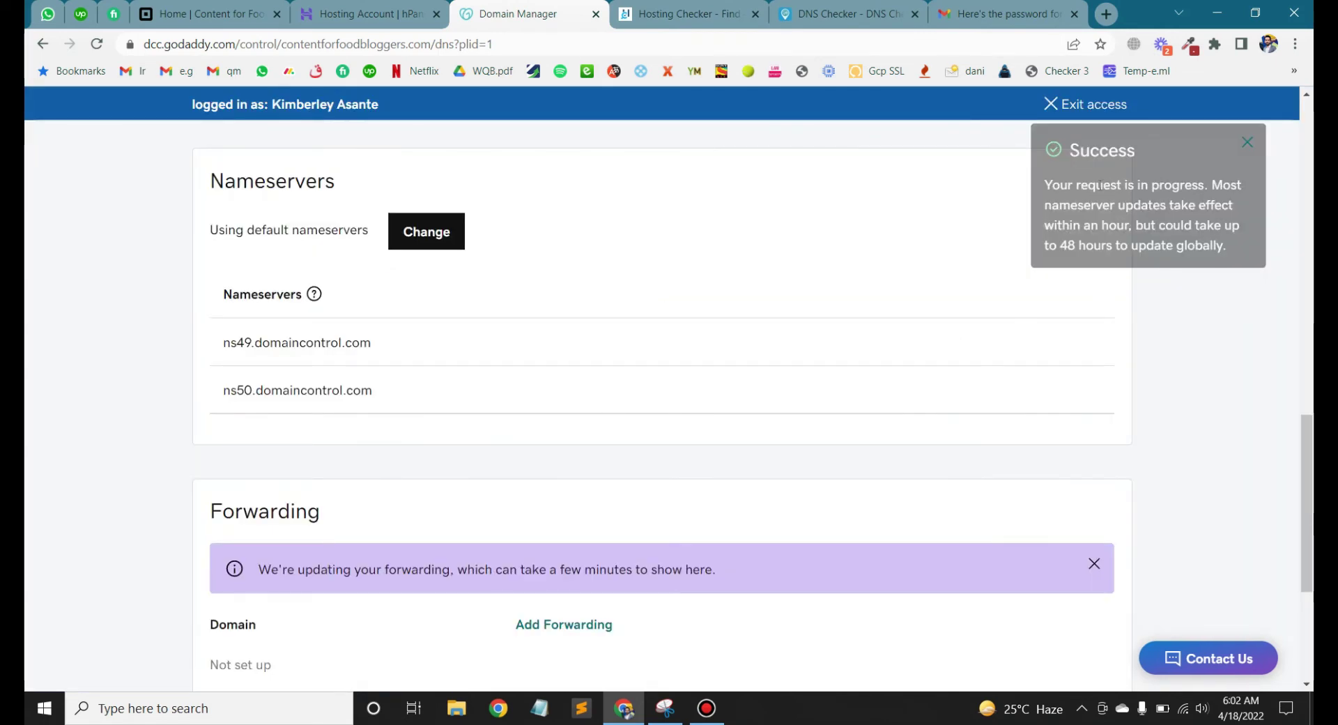
drag(1043, 183, 1228, 247)
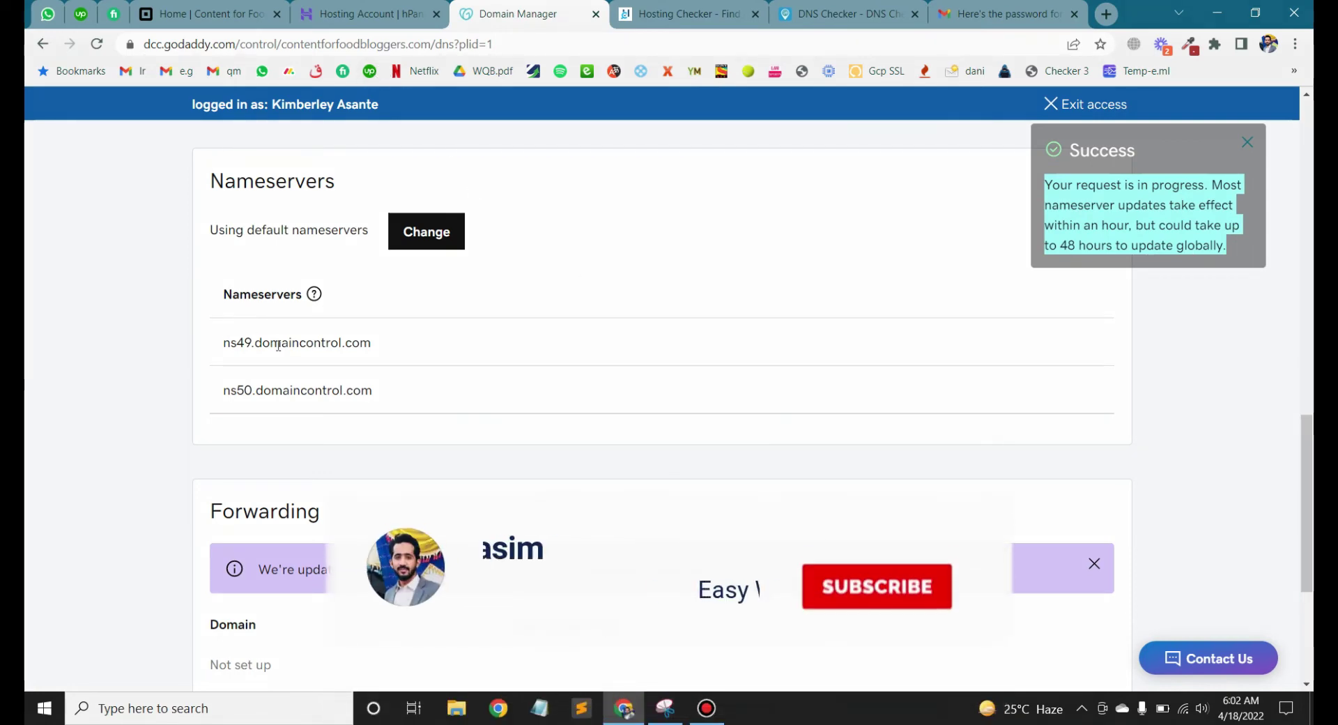
Step: Check that the Nameservers card now lists ns1.dns-parking.com and ns2.dns-parking.com
scroll(174, 404, up, 10)
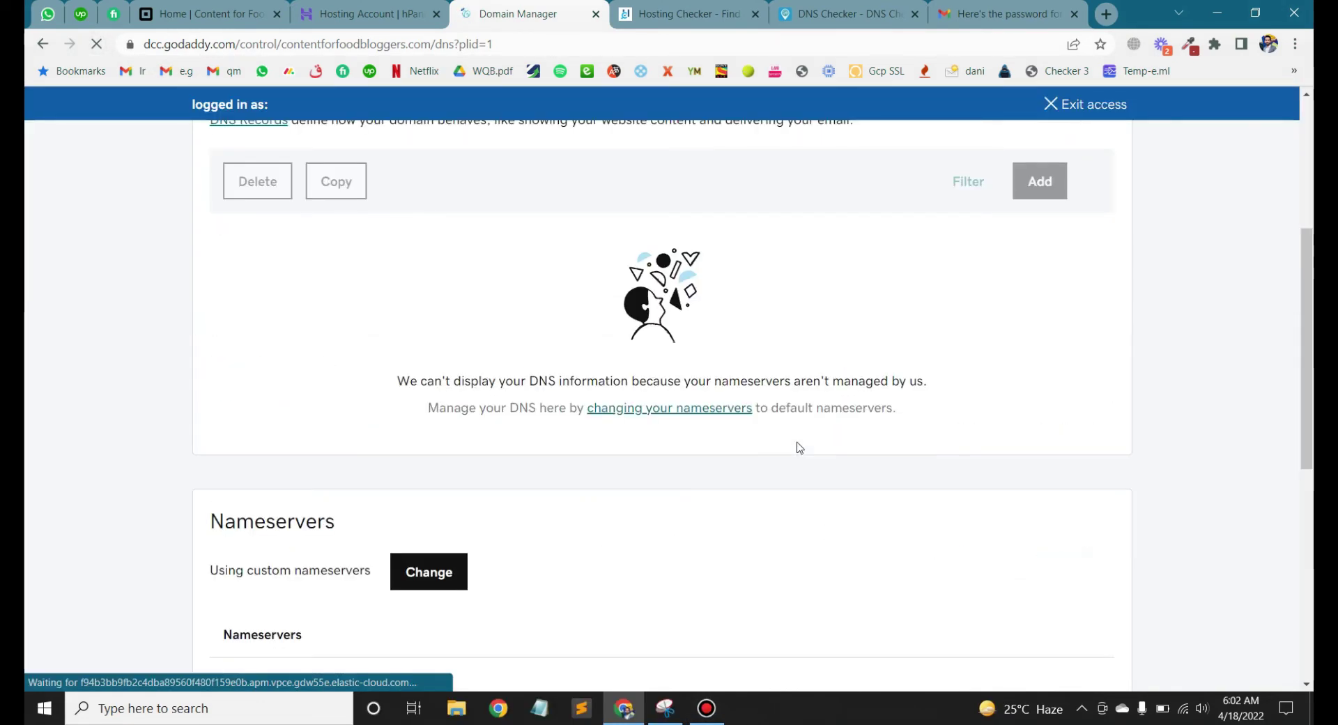
scroll(798, 448, down, 5)
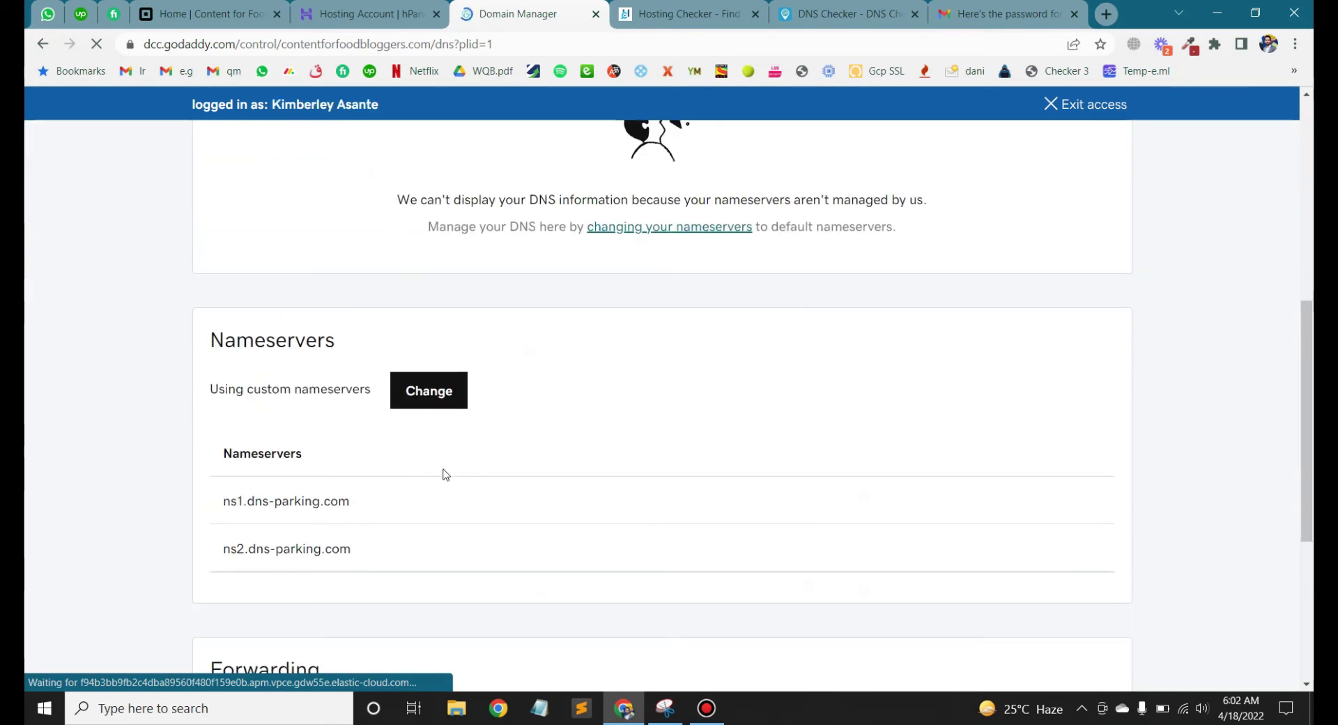
drag(353, 501, 225, 502)
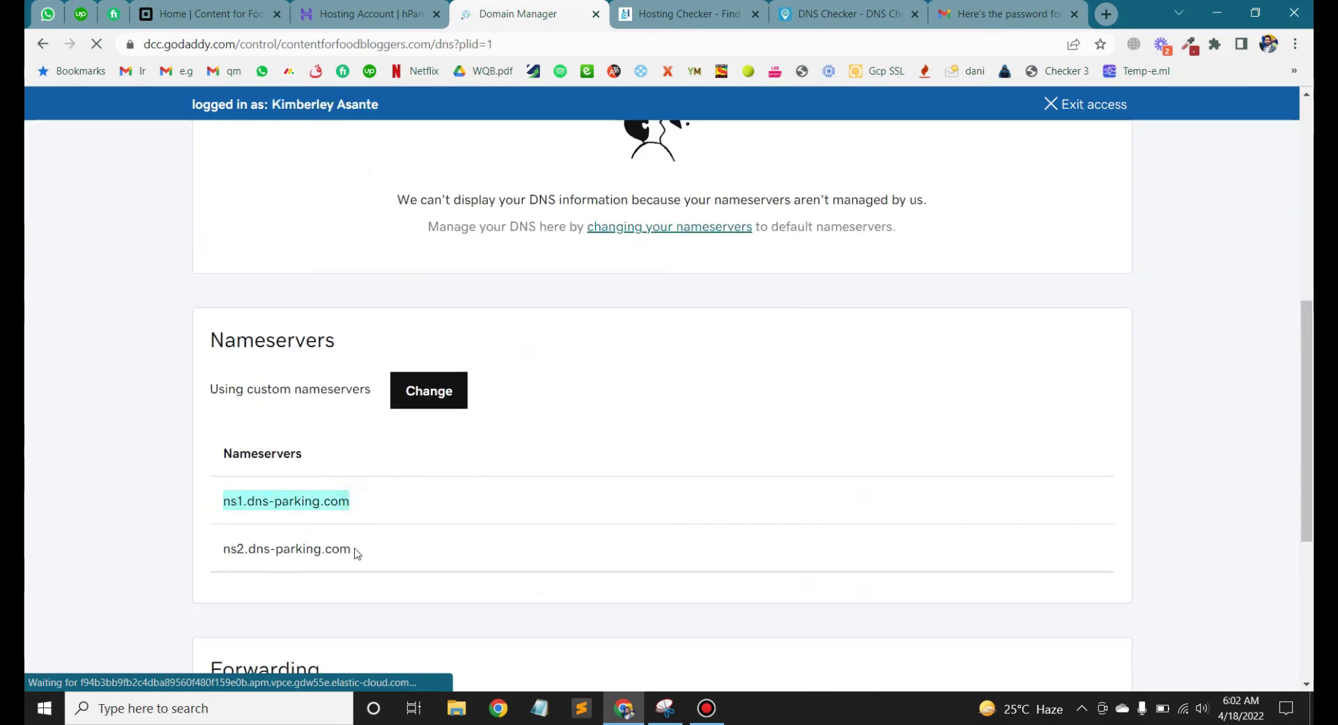
drag(357, 552, 223, 549)
key(ctrl+shift+Tab)
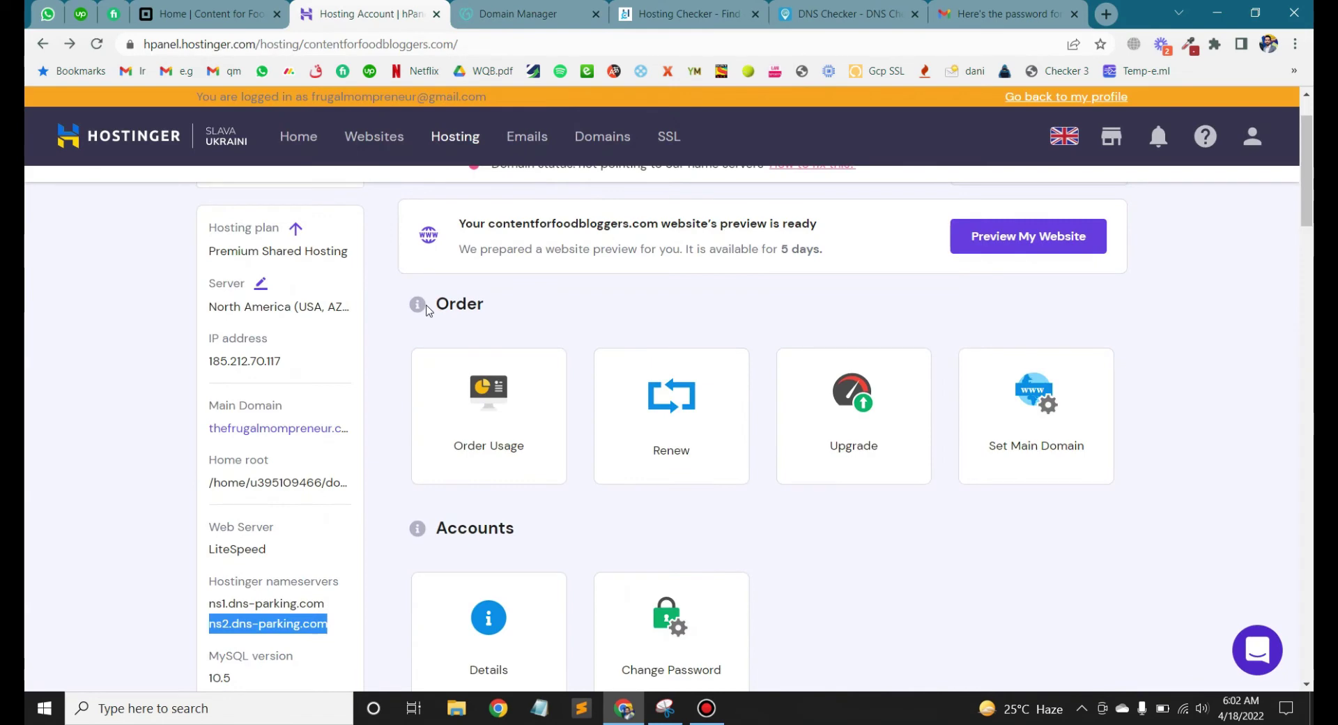
click(662, 14)
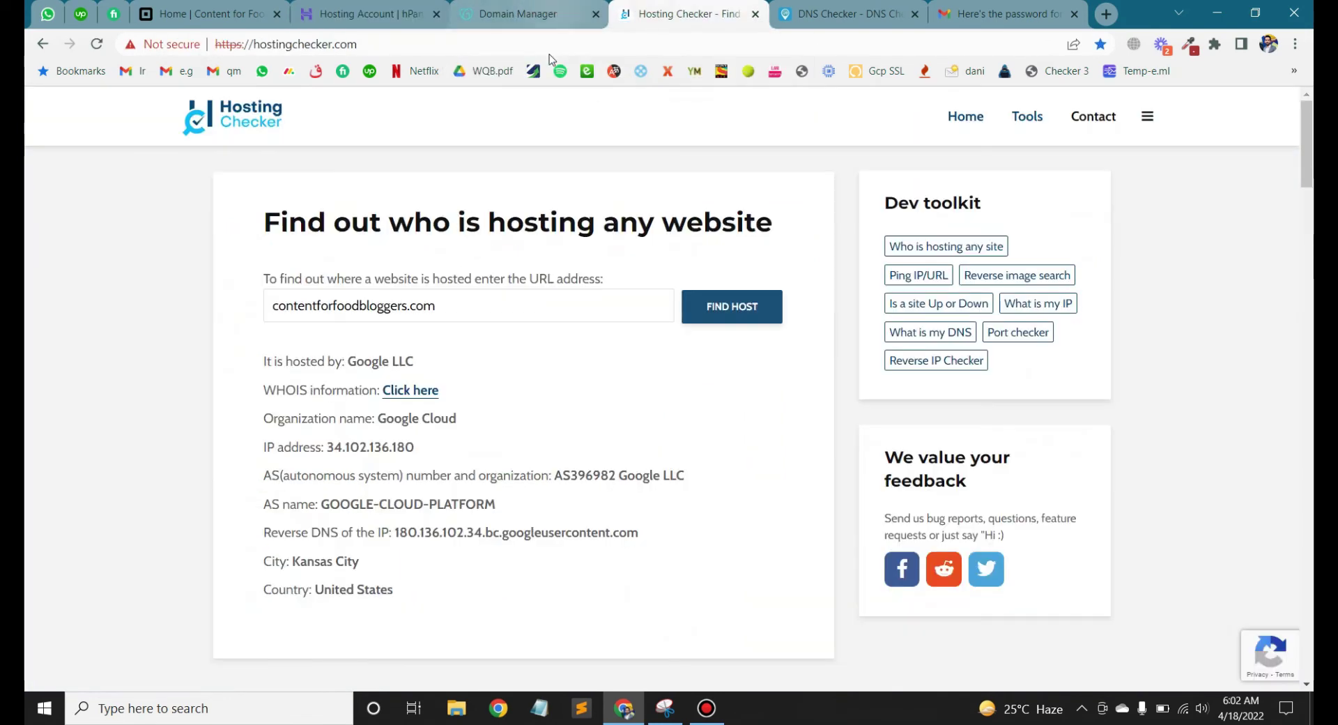
click(523, 14)
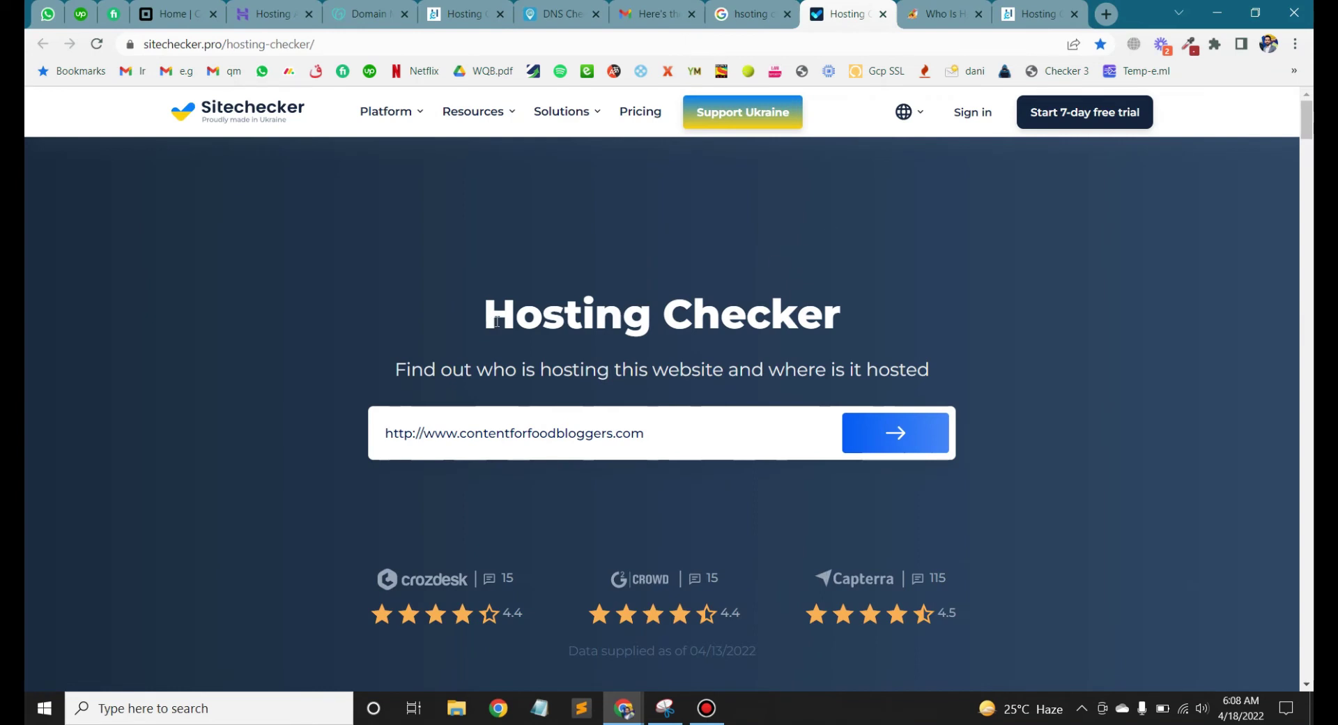
drag(670, 431, 344, 436)
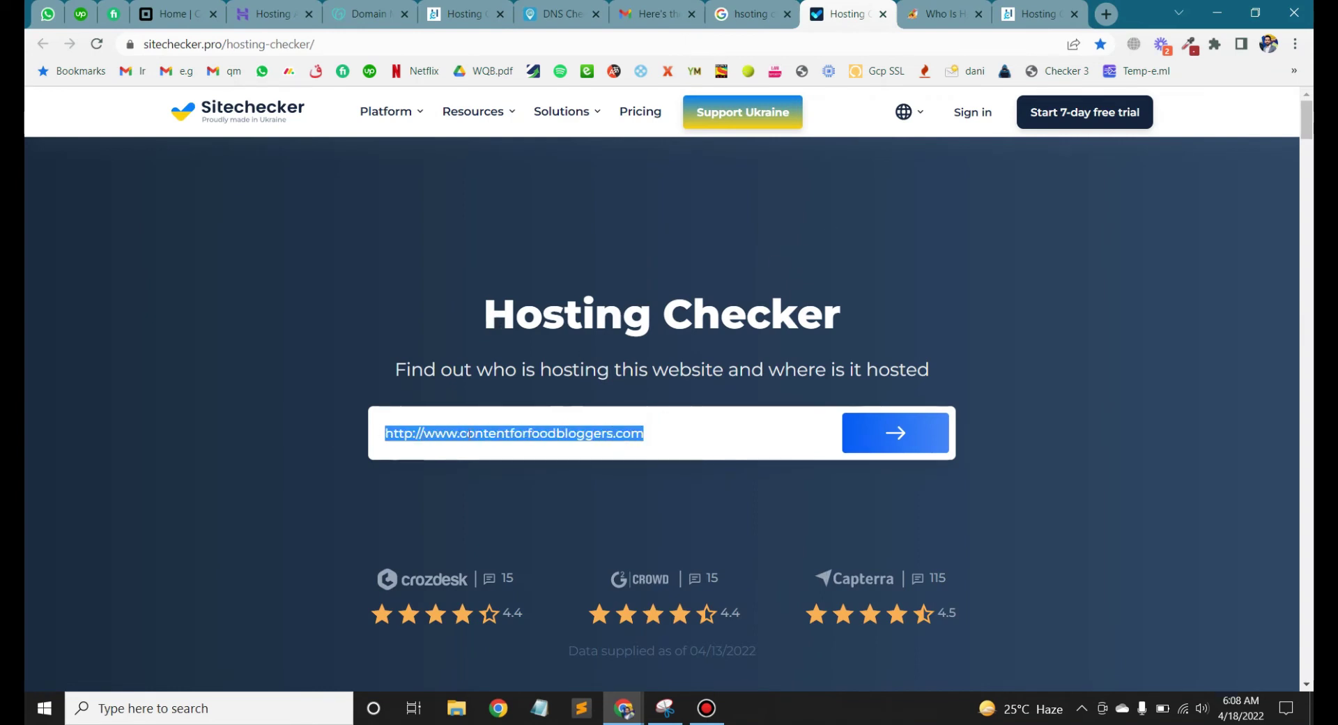
click(659, 435)
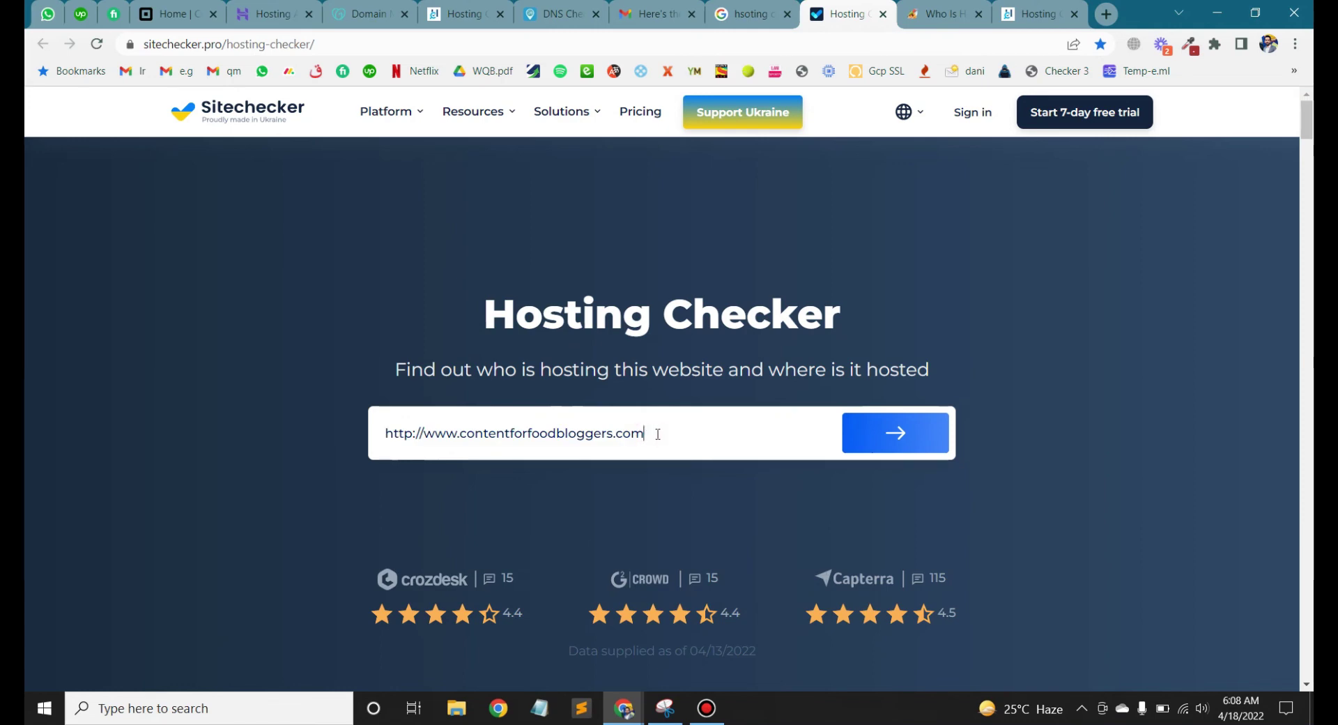
click(899, 436)
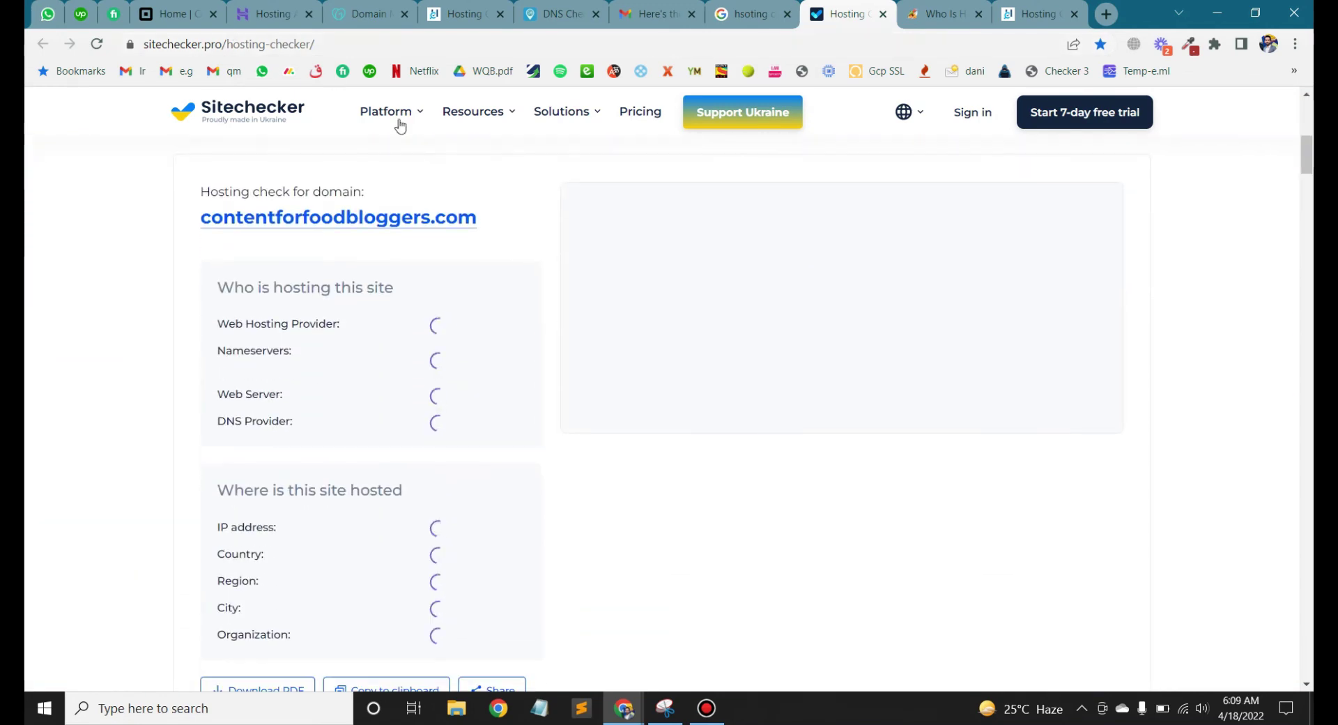
mouse_move(394, 115)
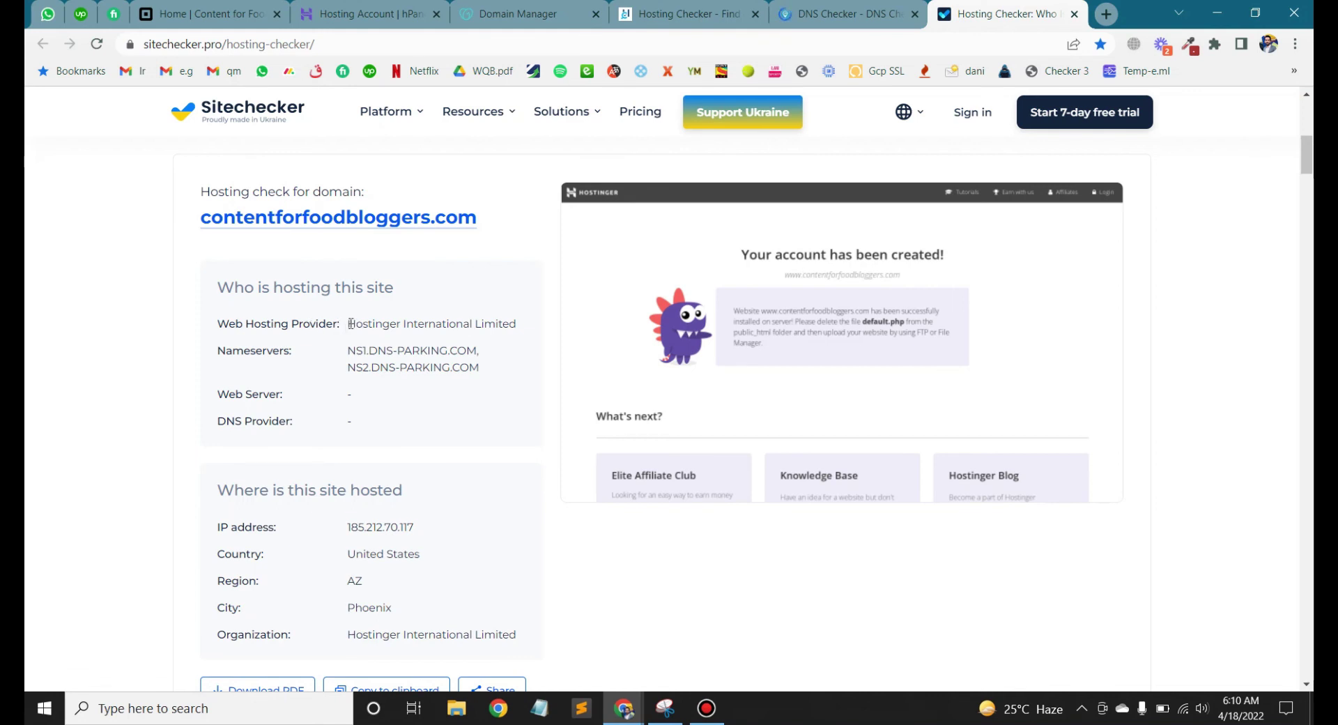
Step: Check Sitechecker results: Hostinger International Limited, DNS-PARKING nameservers, IP 185.212.70.117
drag(350, 323, 525, 334)
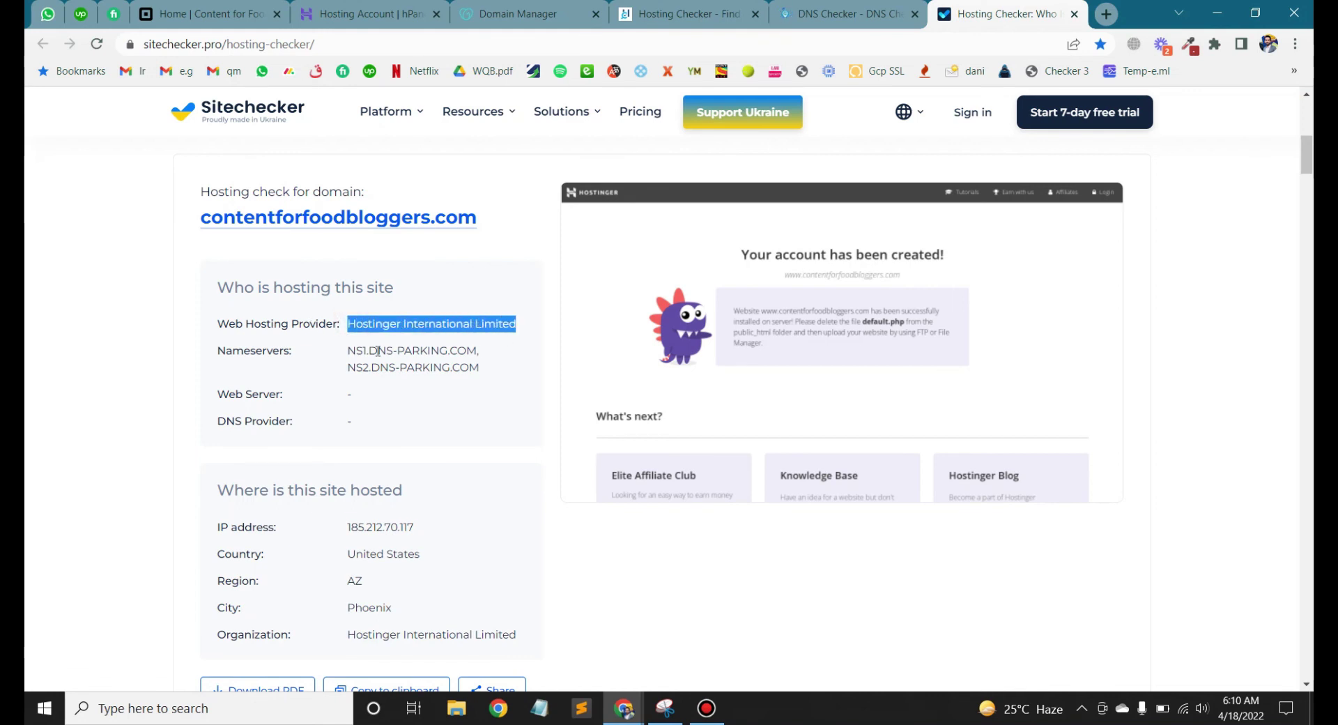
mouse_move(350, 350)
mouse_down()
mouse_move(521, 354)
mouse_move(392, 367)
mouse_move(348, 352)
mouse_up()
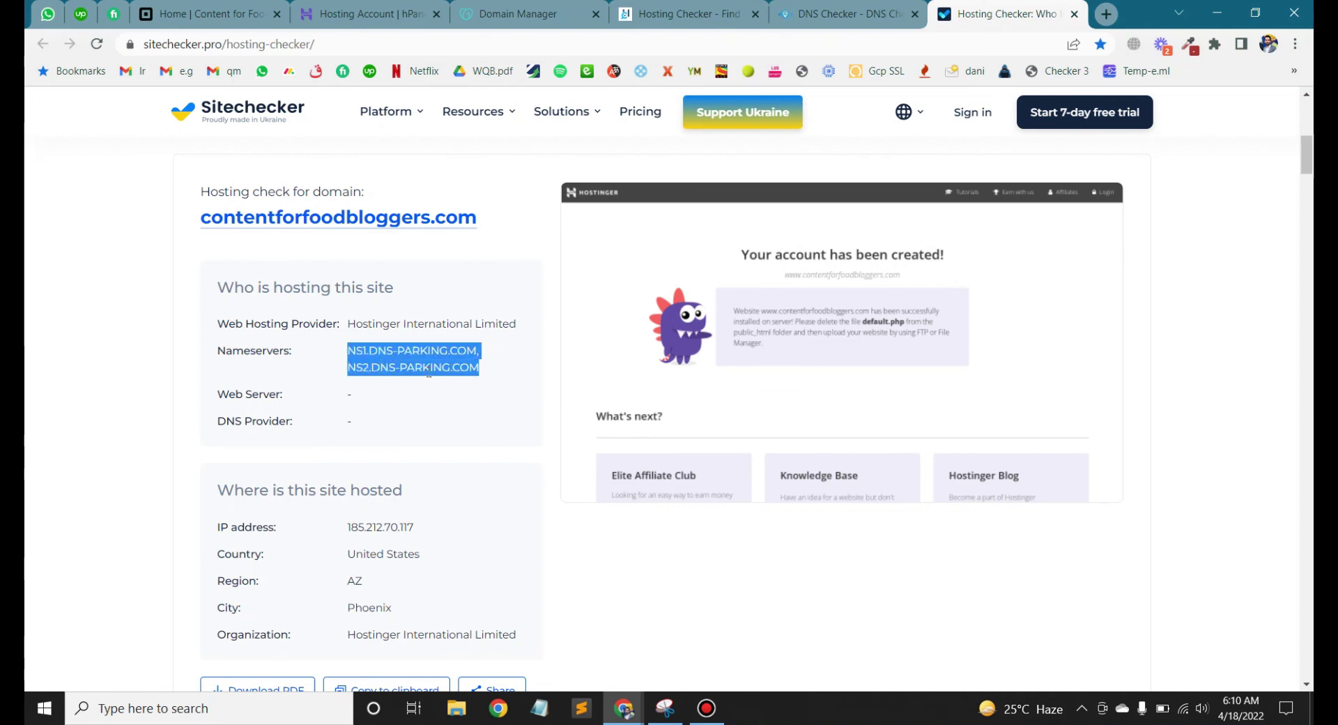
click(429, 374)
scroll(425, 380, down, 2)
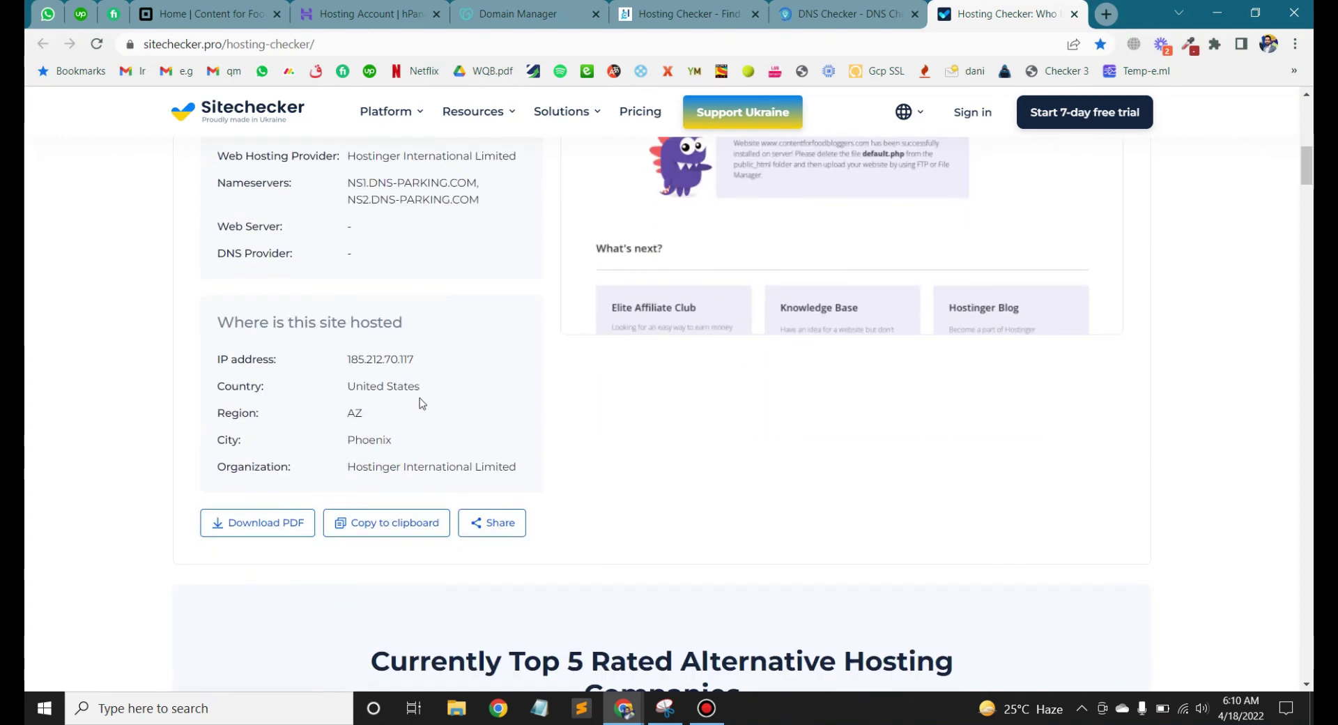
drag(347, 359, 423, 362)
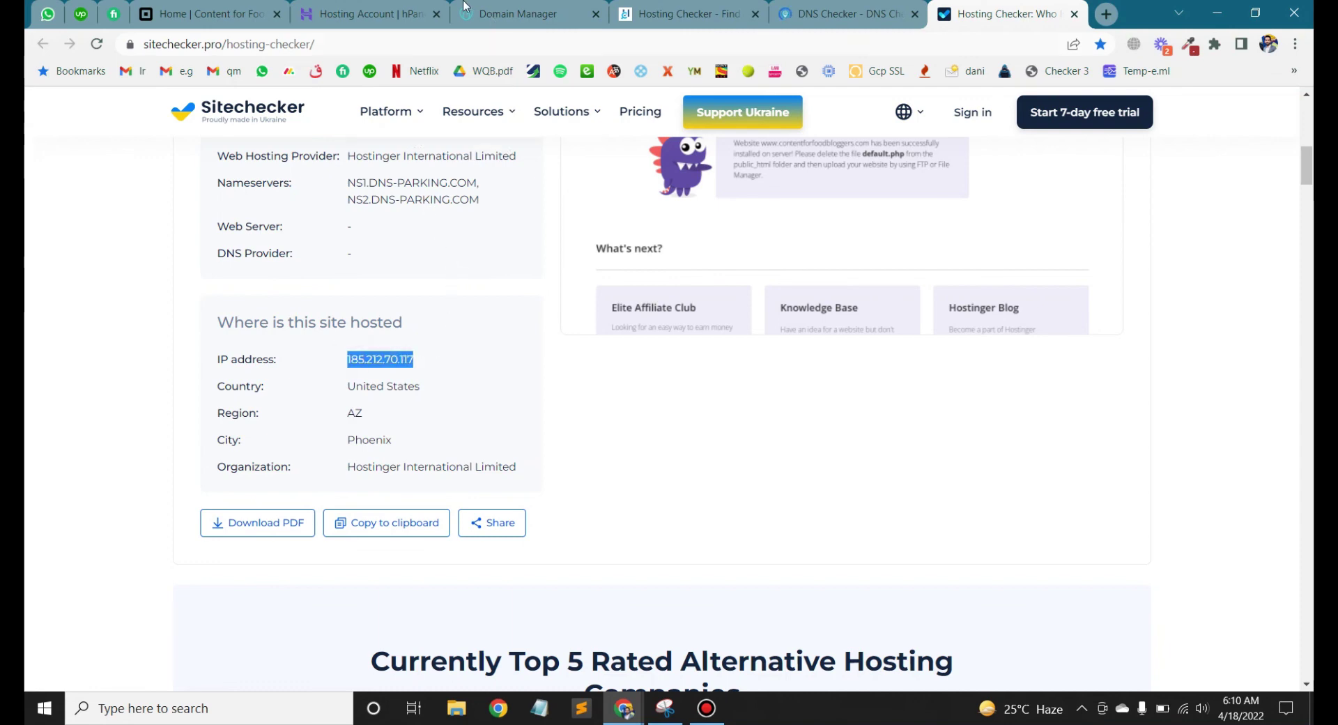
Step: Copy IP 185.212.70.117 from hPanel and find it on the Sitechecker results page
click(376, 14)
drag(284, 409, 211, 411)
key(ctrl+c)
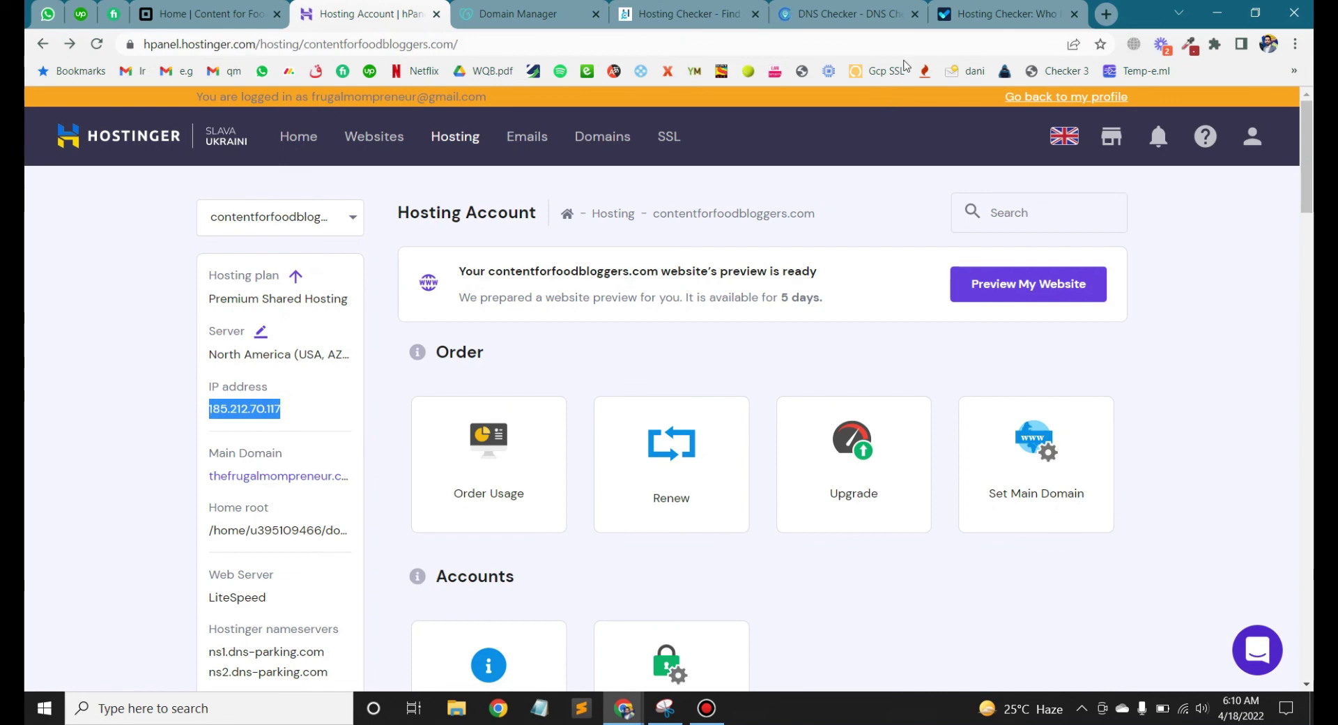
click(846, 14)
click(1003, 14)
key(ctrl+f)
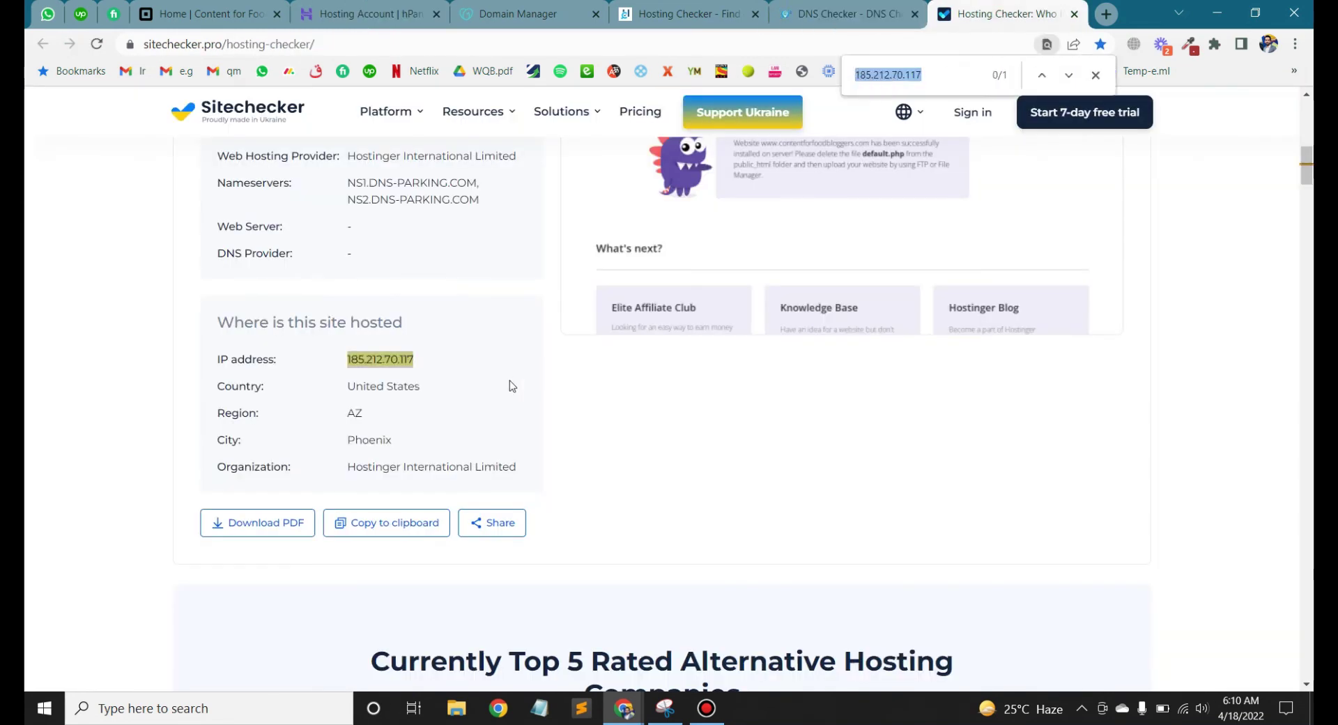
key(ctrl+v)
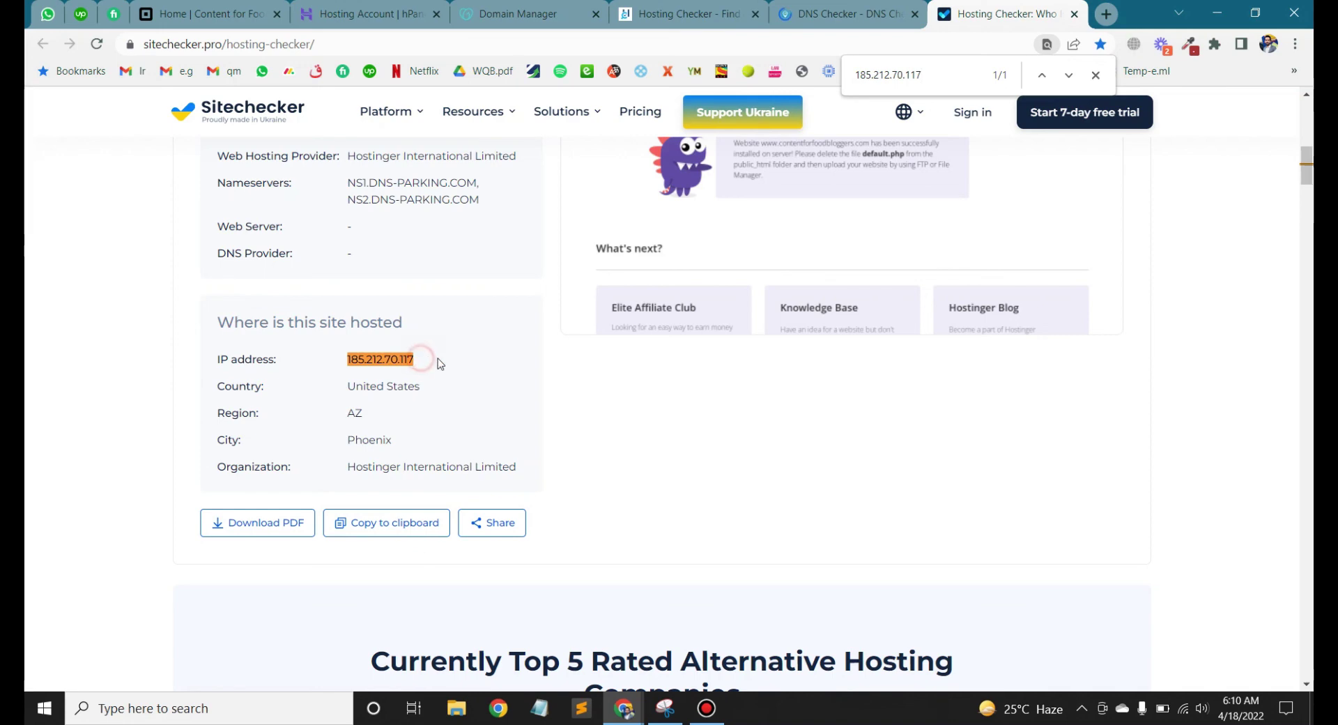
scroll(432, 363, up, 3)
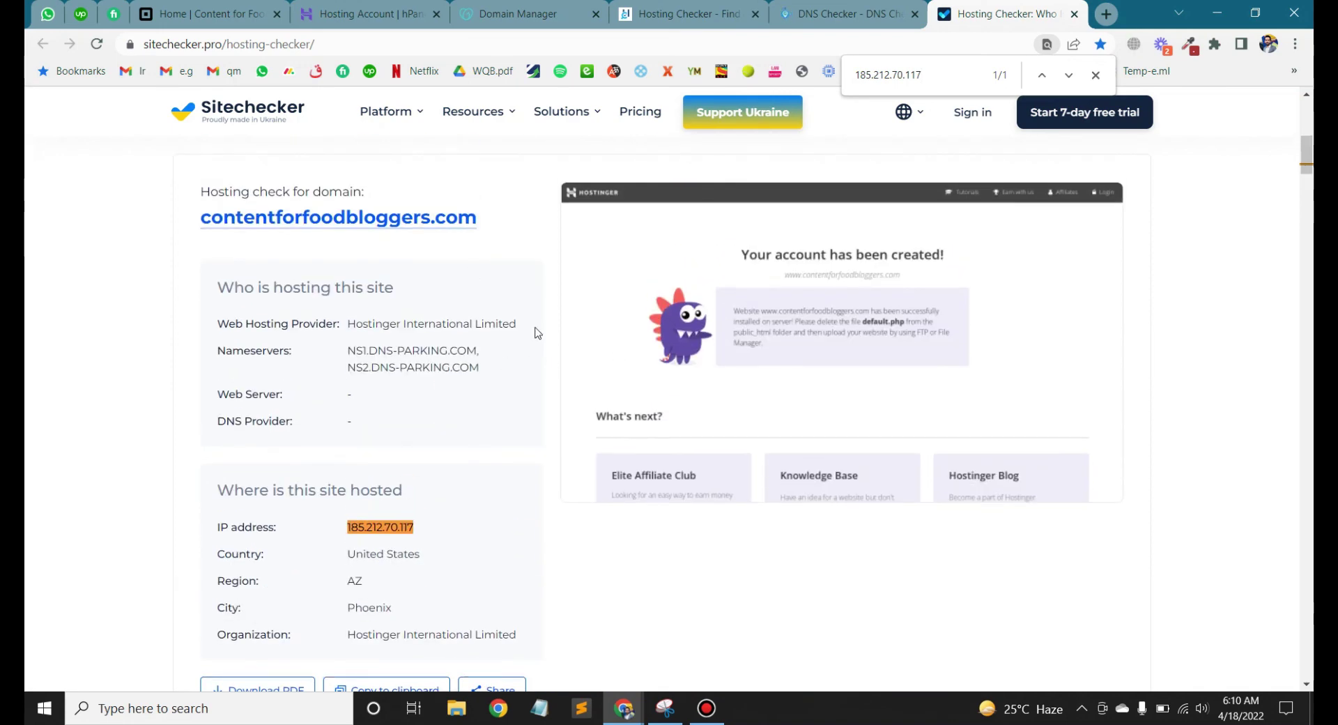